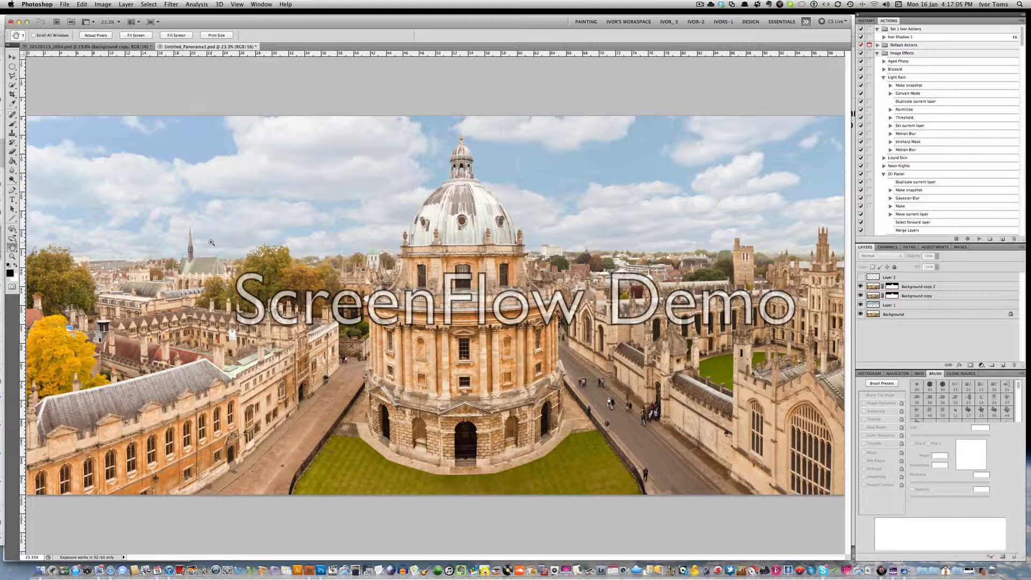
# Examine the replaced sky's blend along the skyline at close range, from the church spire across the dome to the college buildings.
pyautogui.press('super+plus')
pyautogui.press('super+plus')
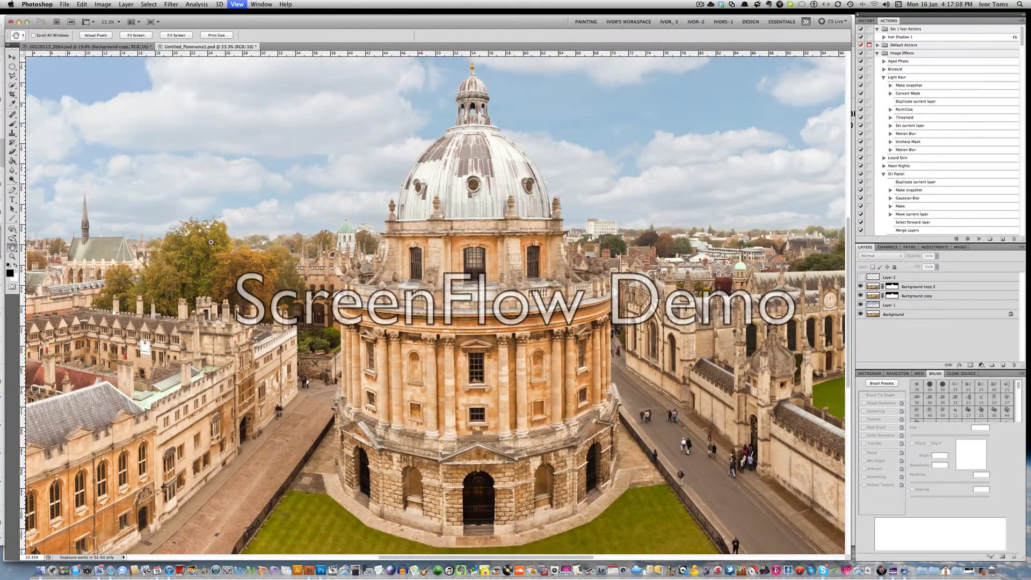
pyautogui.press('super+plus')
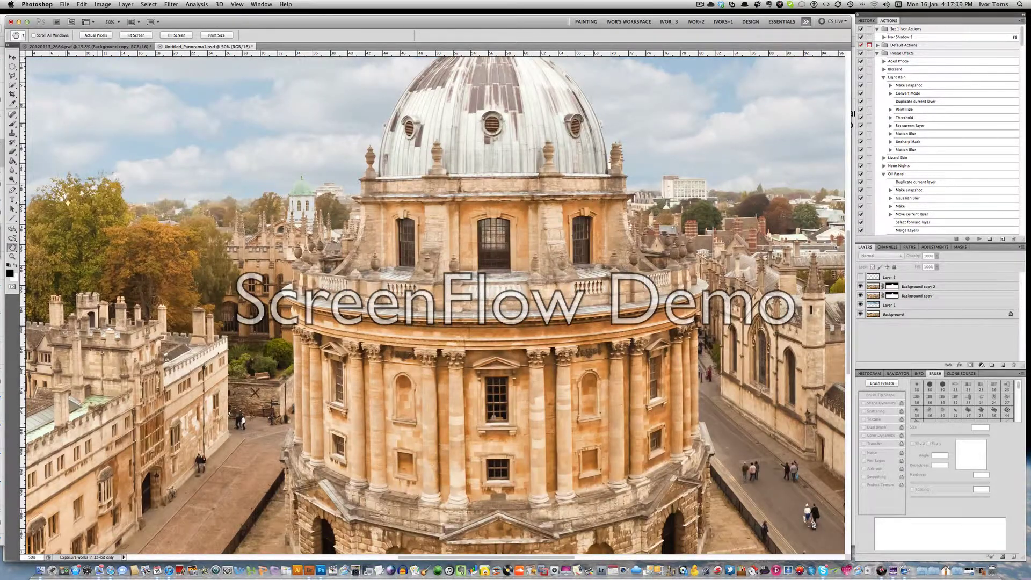
pyautogui.moveTo(45, 204); pyautogui.dragTo(379, 248)
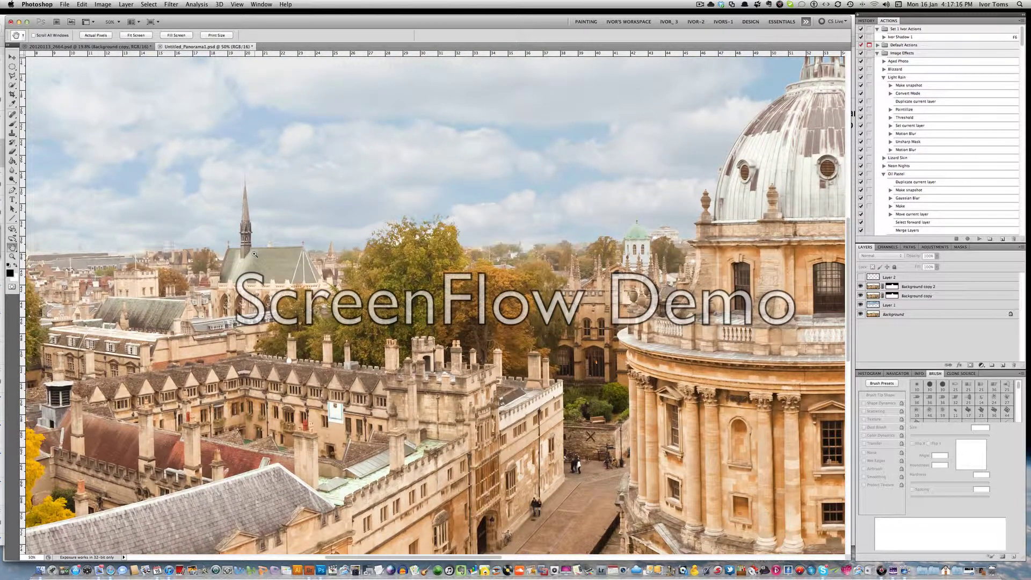
pyautogui.press('super+minus')
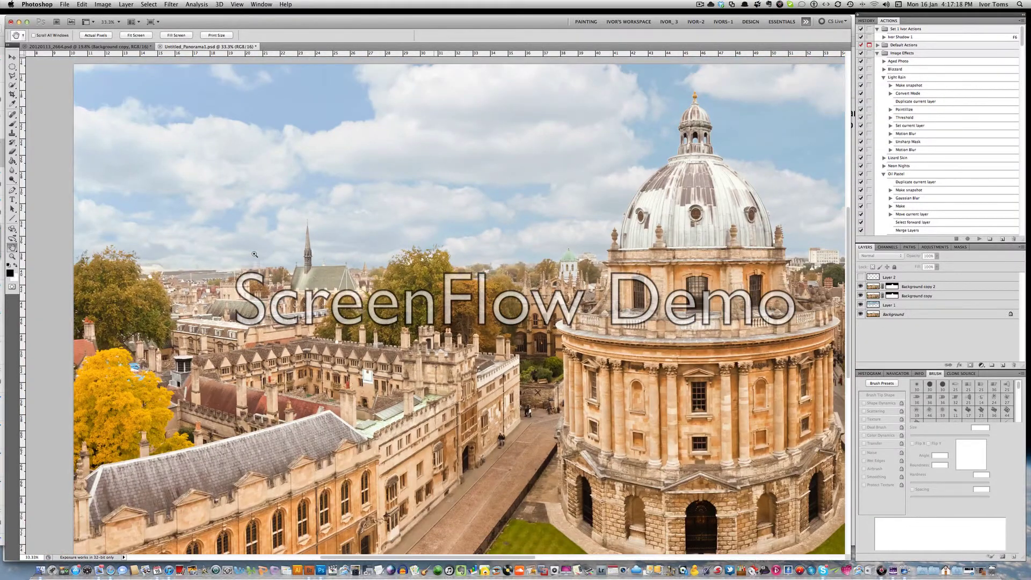
pyautogui.press('super+plus')
pyautogui.press('super+plus')
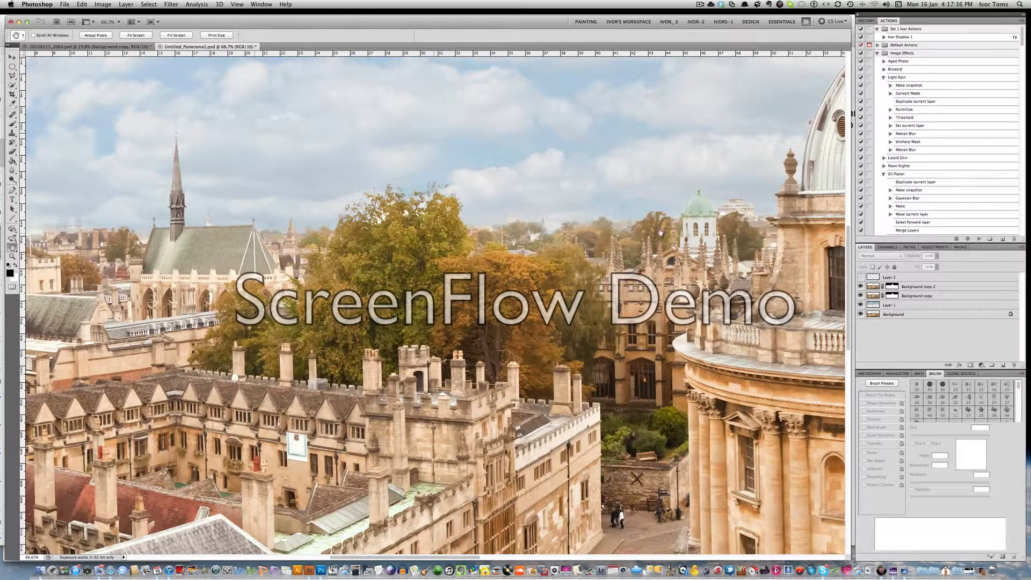
pyautogui.hscroll(10, 680, 219)
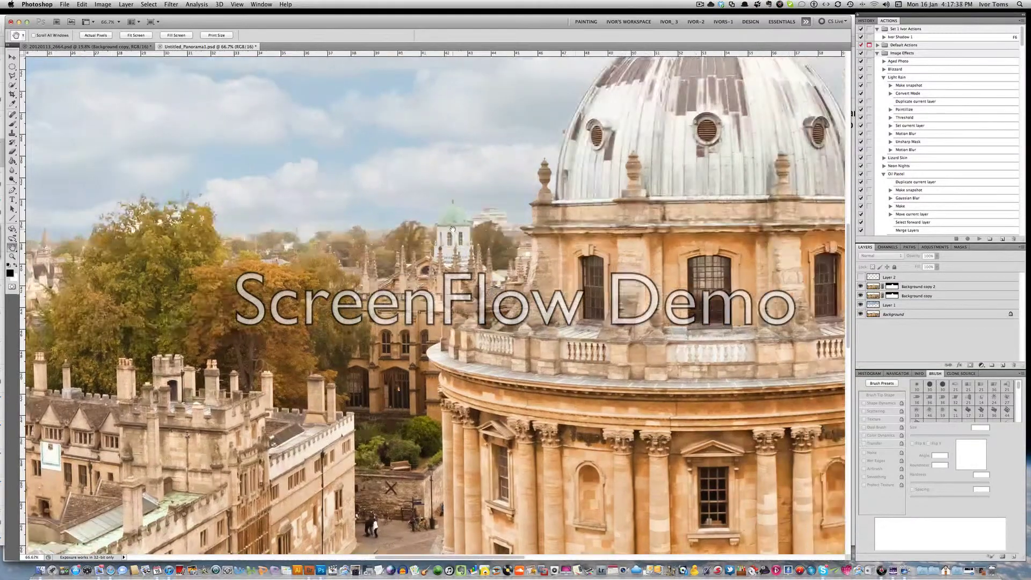
pyautogui.hscroll(15, 718, 214)
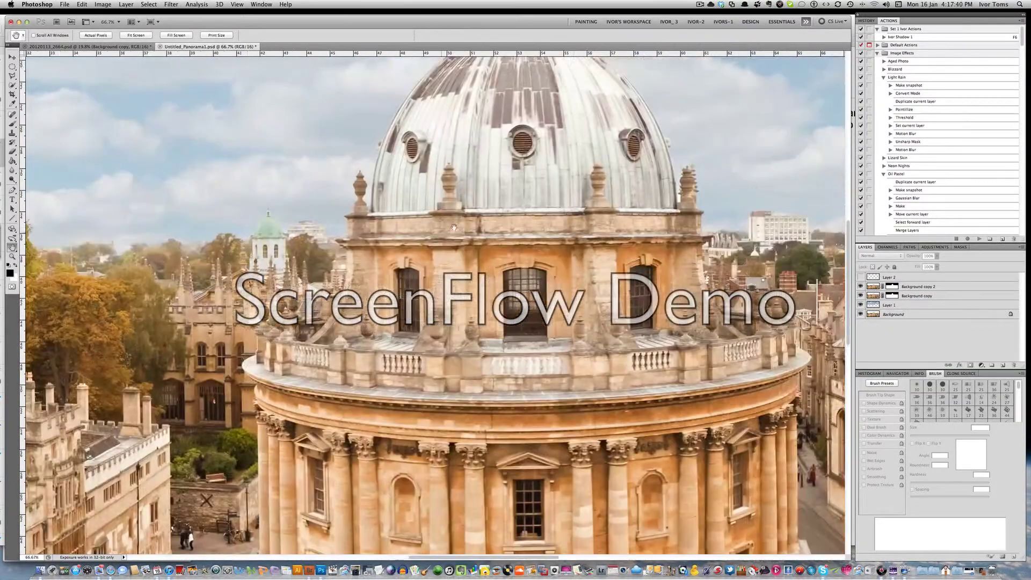
pyautogui.hscroll(1, 540, 234)
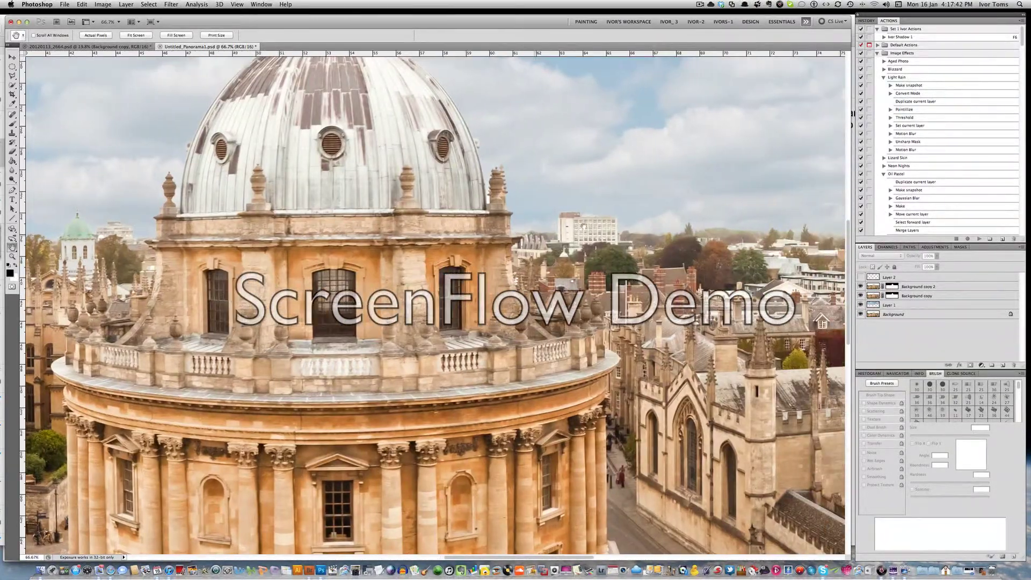
pyautogui.hscroll(1, 726, 235)
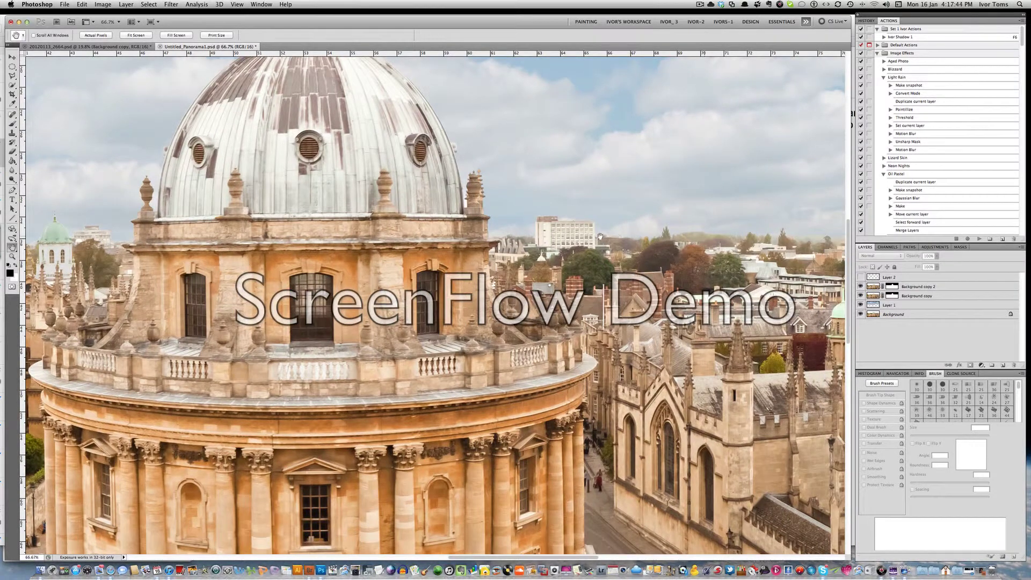
pyautogui.hscroll(1, 600, 236)
pyautogui.hscroll(5, 627, 235)
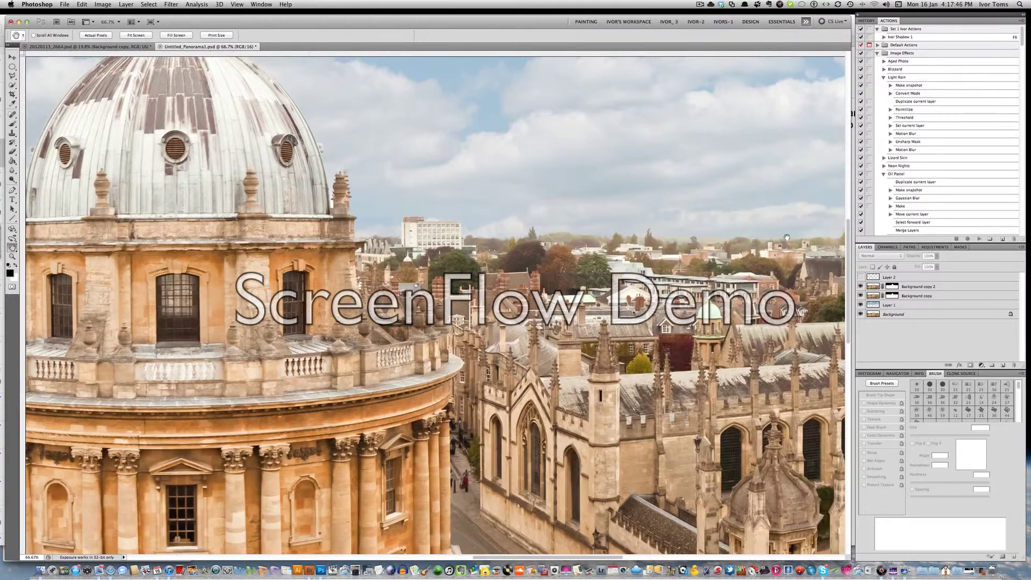
pyautogui.hscroll(4, 785, 238)
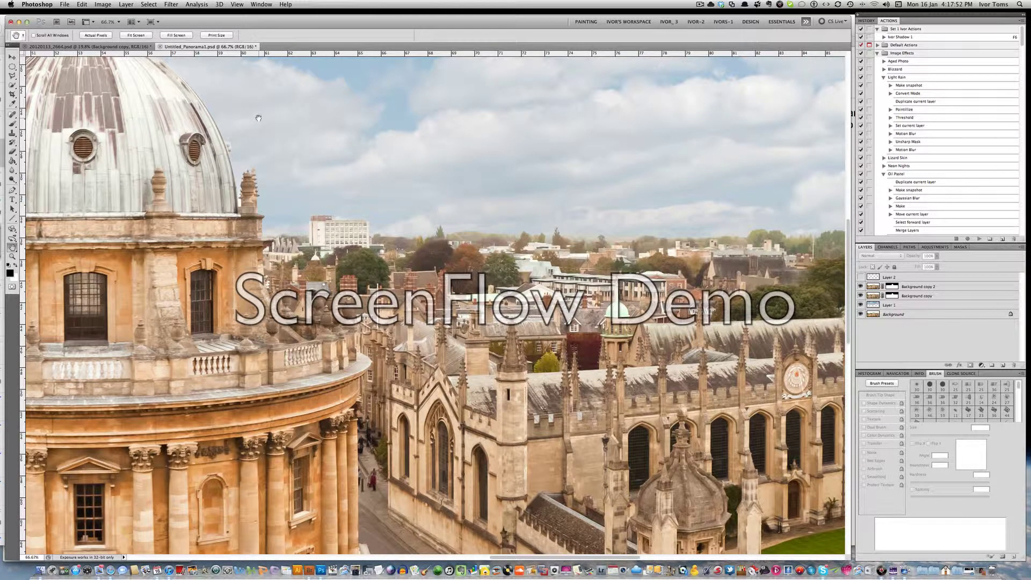
pyautogui.press('super+0')
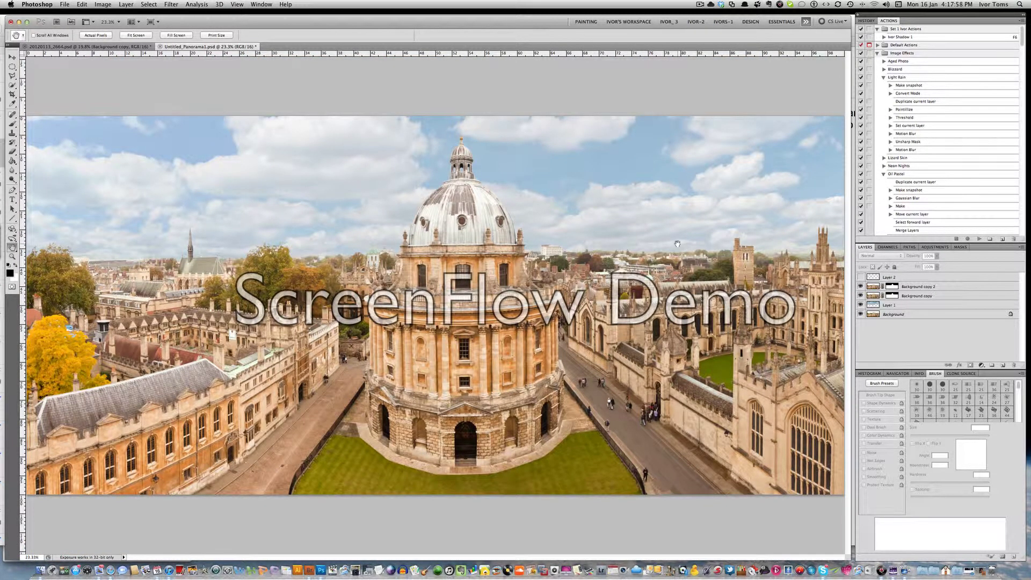
# Hide Layer 1 and select the white sky on the Background layer with the Quick Selection tool, subtracting the area at the church spire.
pyautogui.click(860, 305)
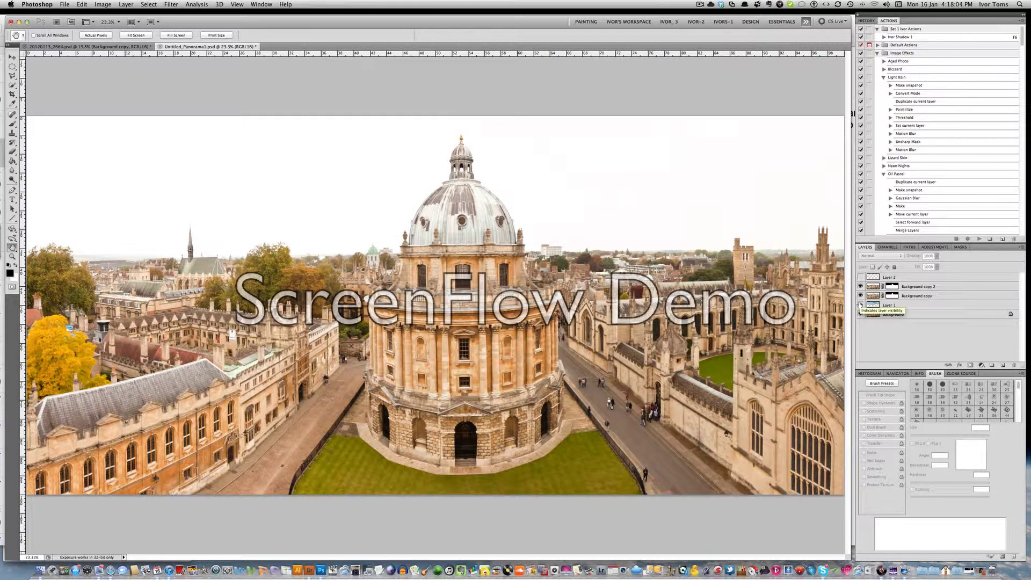
pyautogui.click(938, 314)
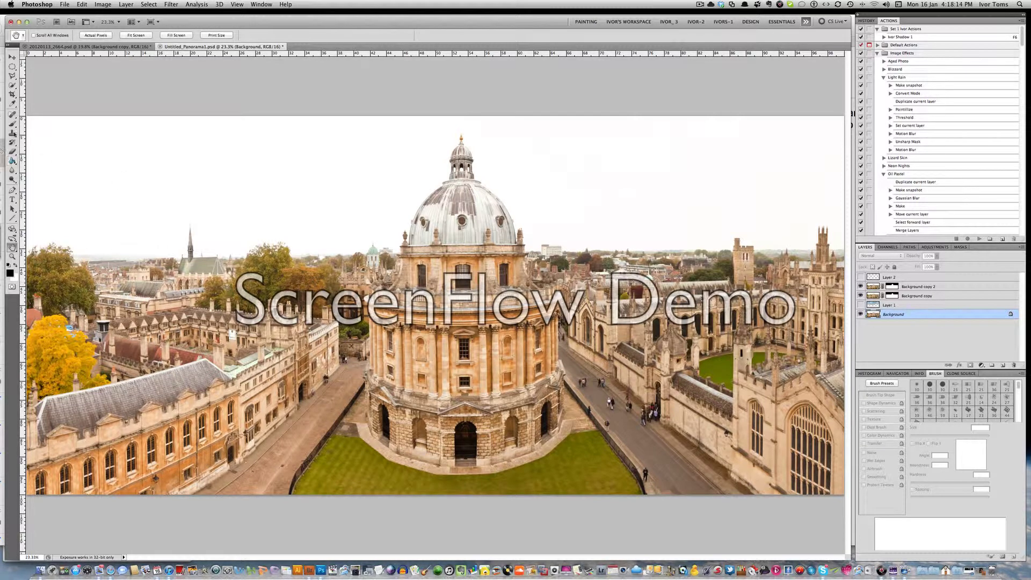
pyautogui.click(13, 85)
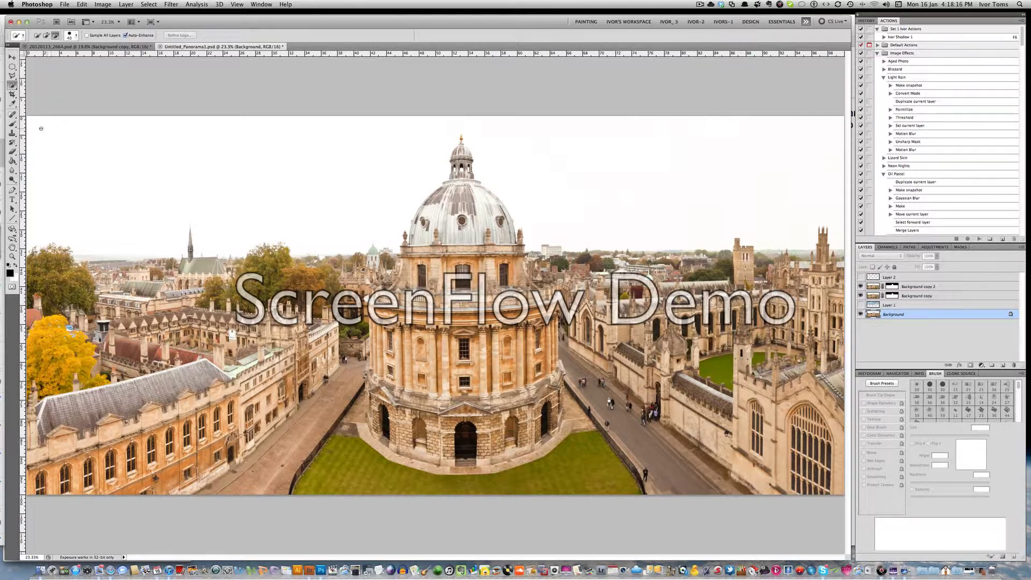
pyautogui.click(14, 85)
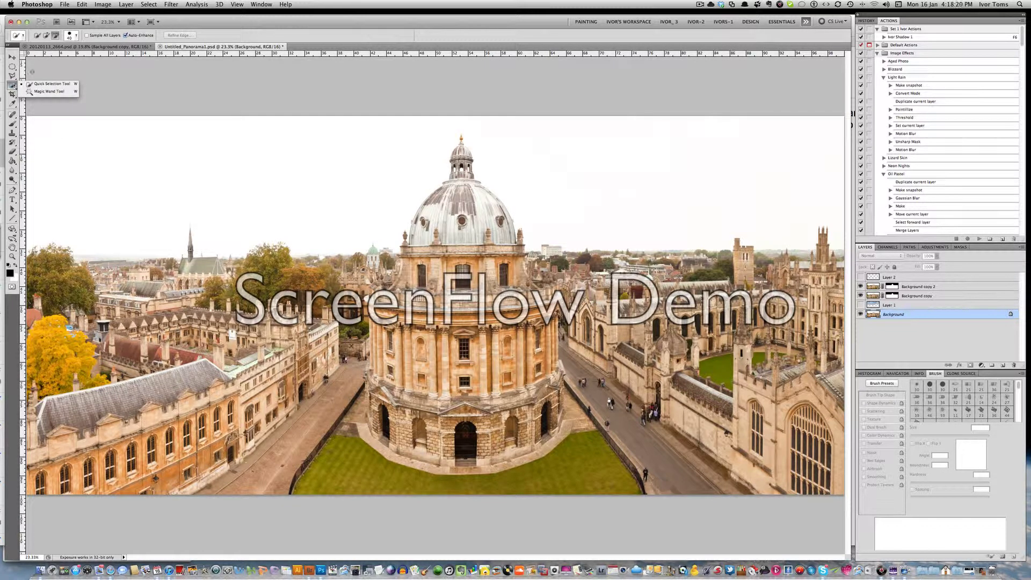
pyautogui.click(46, 35)
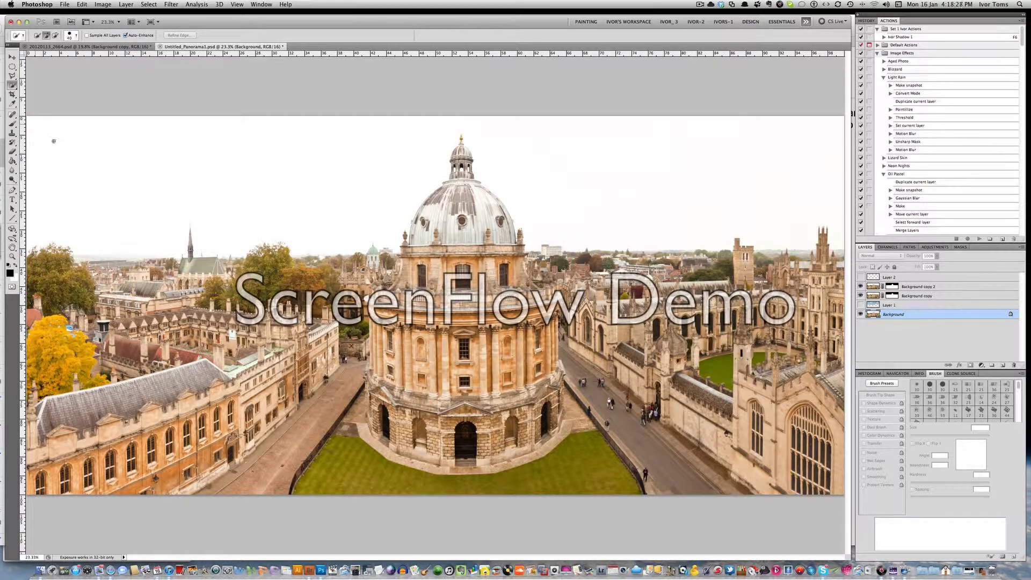
pyautogui.moveTo(155, 146)
pyautogui.mouseDown()
pyautogui.moveTo(337, 158)
pyautogui.moveTo(395, 125)
pyautogui.mouseUp()
pyautogui.moveTo(617, 152); pyautogui.dragTo(790, 193)
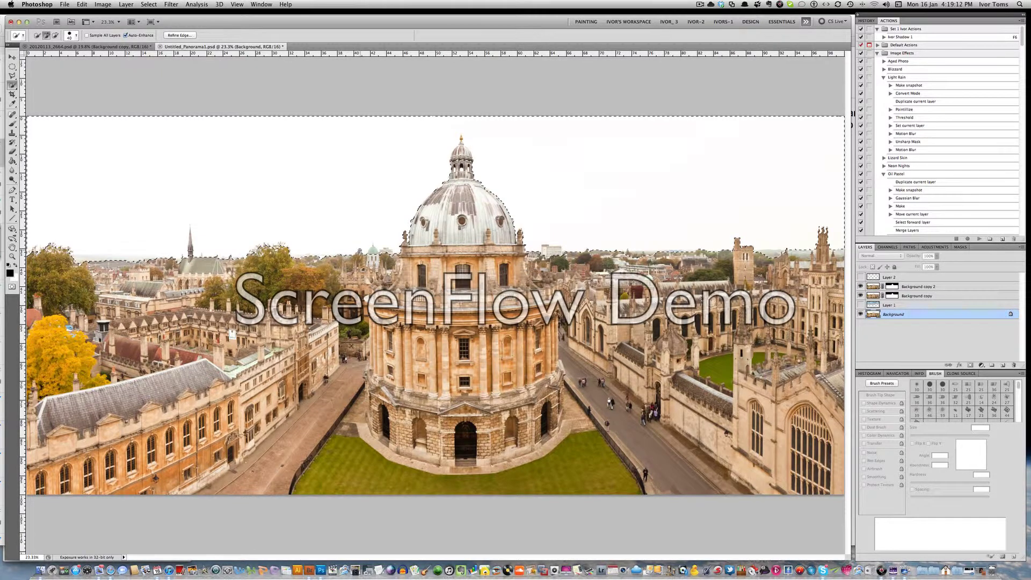
pyautogui.click(56, 35)
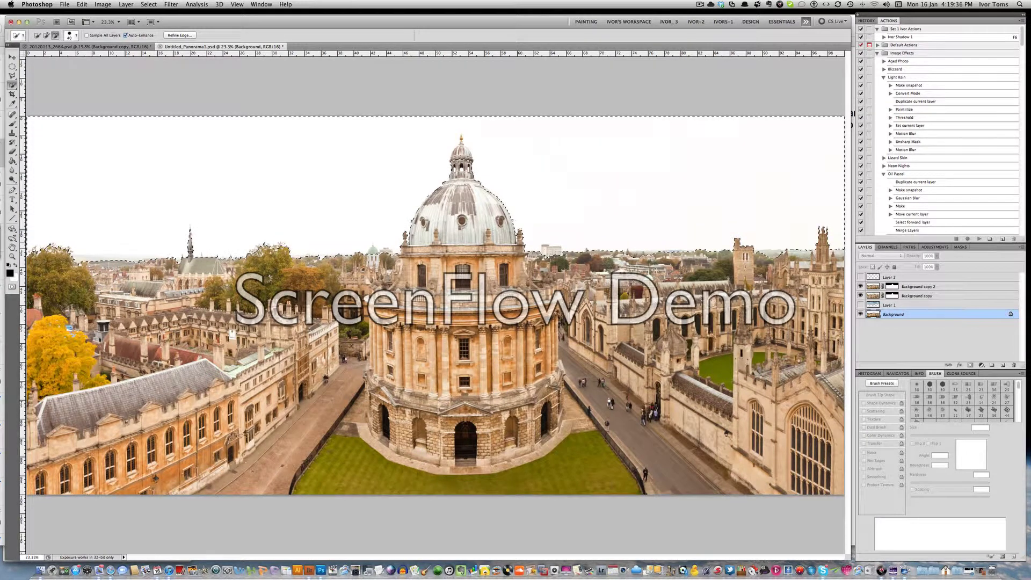
pyautogui.click(193, 263)
# Open Refine Edge for the sky selection, keep the Black & White view, and enable Smart Radius with a radius of 60.8 px.
pyautogui.click(181, 35)
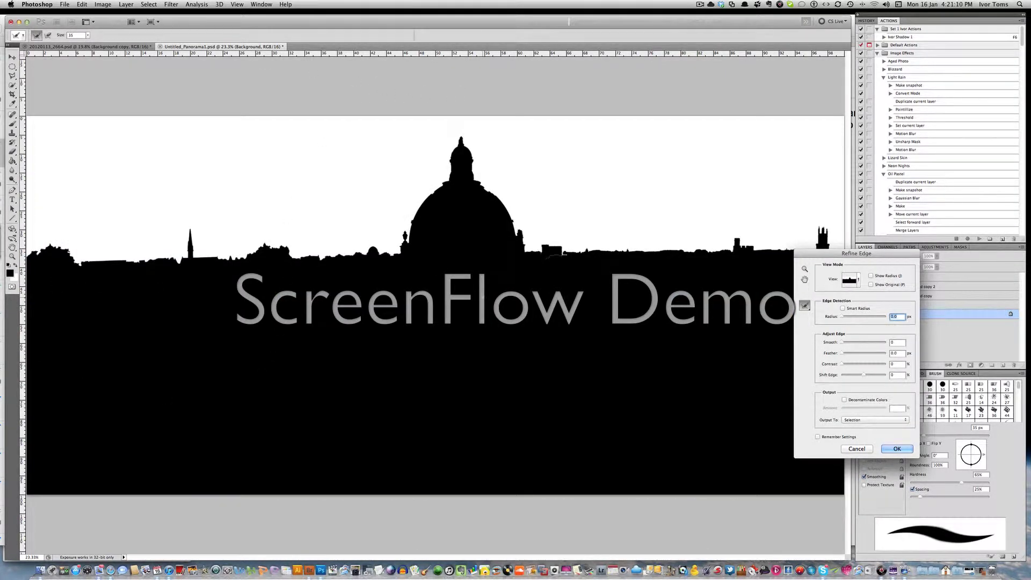
pyautogui.moveTo(851, 254); pyautogui.dragTo(765, 276)
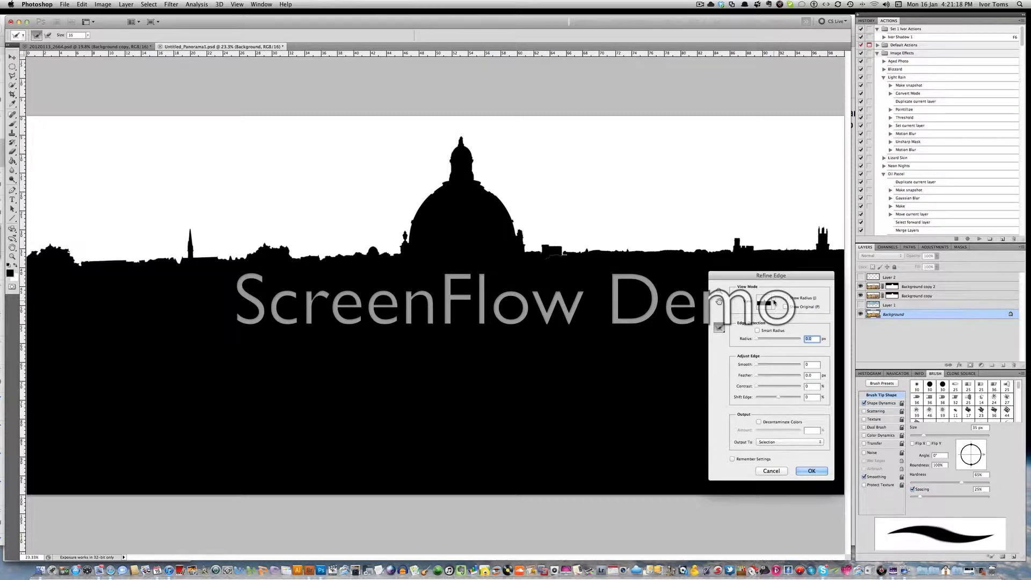
pyautogui.click(773, 303)
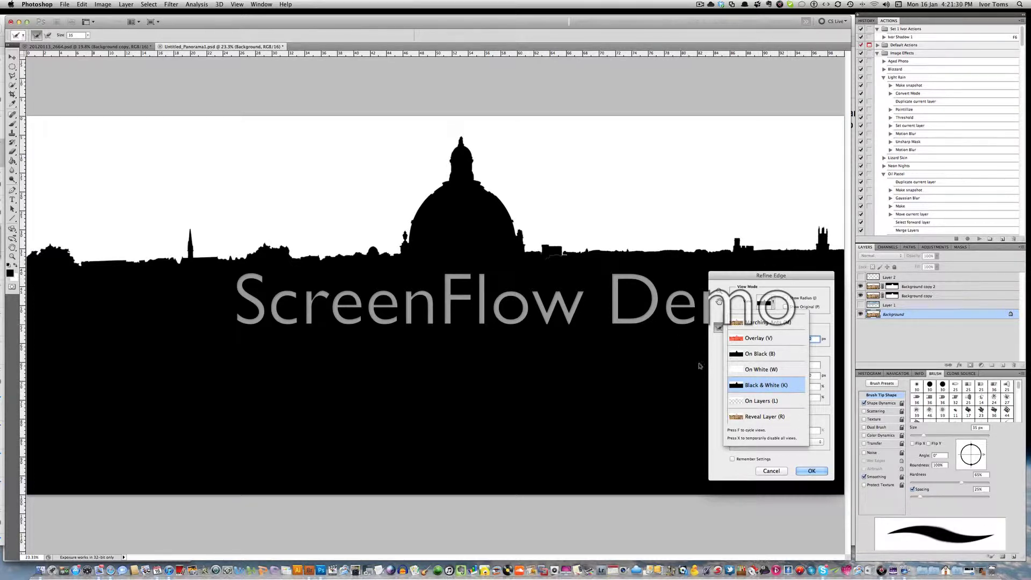
pyautogui.click(687, 326)
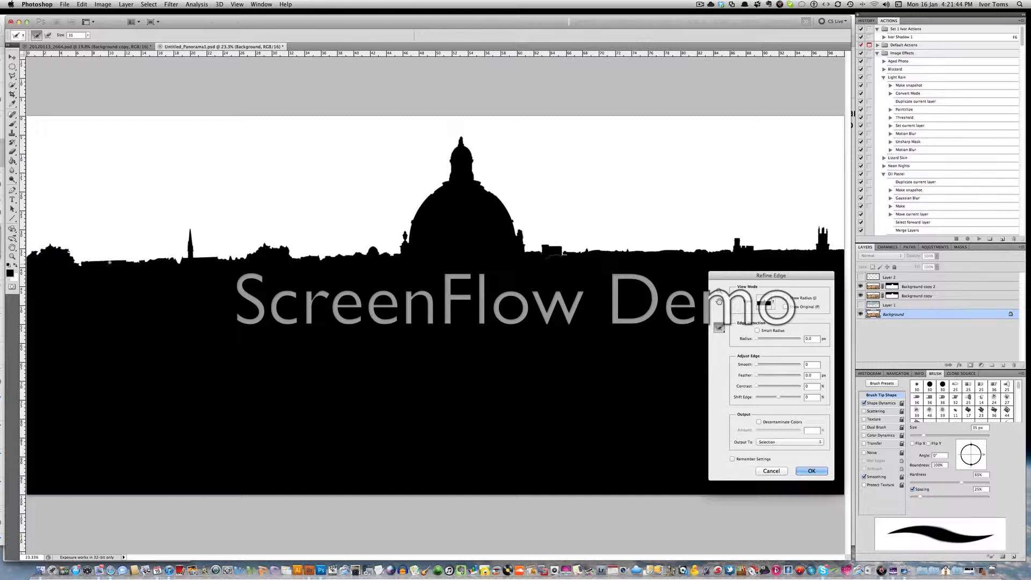
pyautogui.click(758, 330)
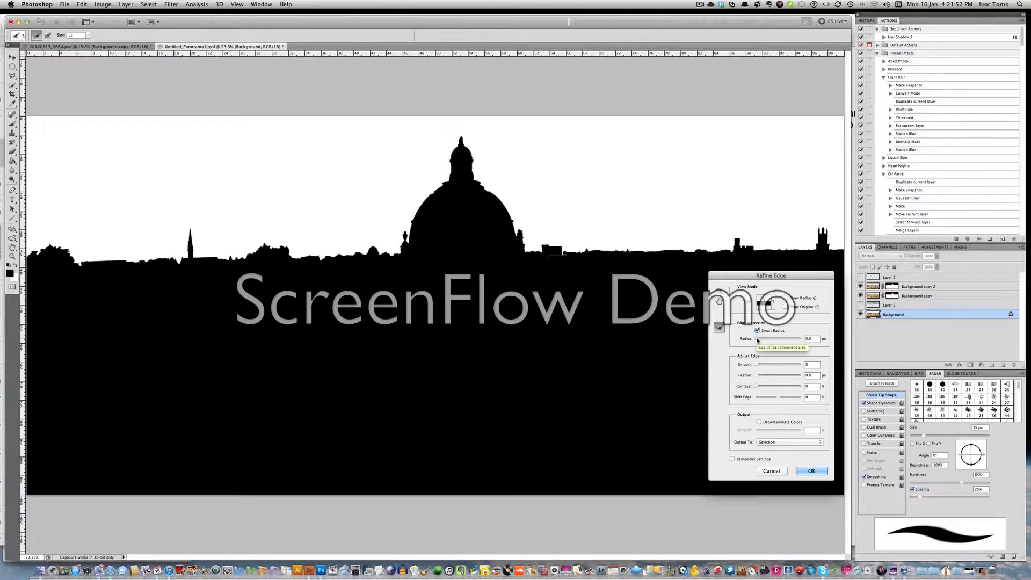
pyautogui.moveTo(758, 340); pyautogui.dragTo(786, 341)
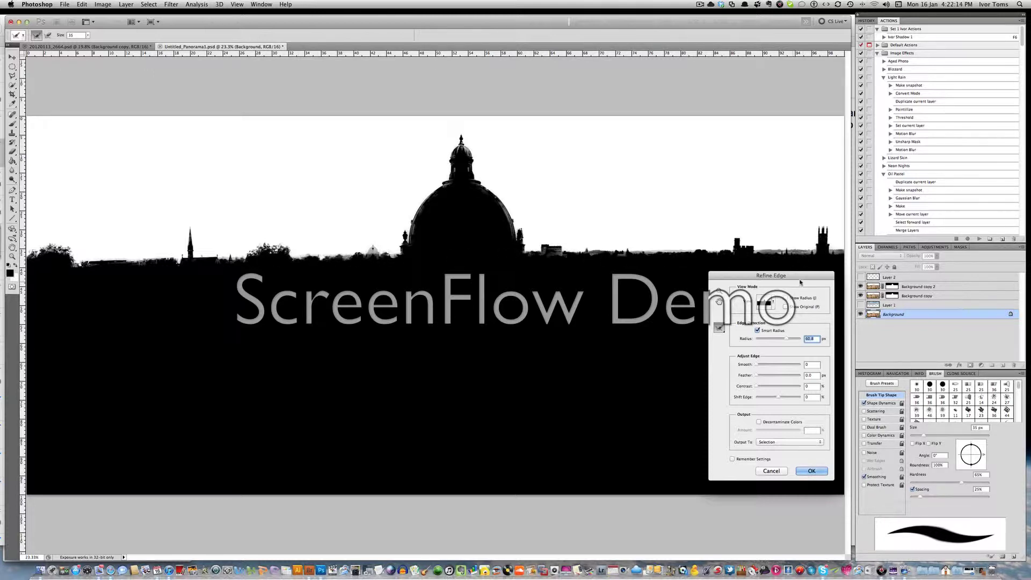
# Try feathering the selection edge by 250 px and reset the feather to 0.
pyautogui.moveTo(804, 277); pyautogui.dragTo(744, 272)
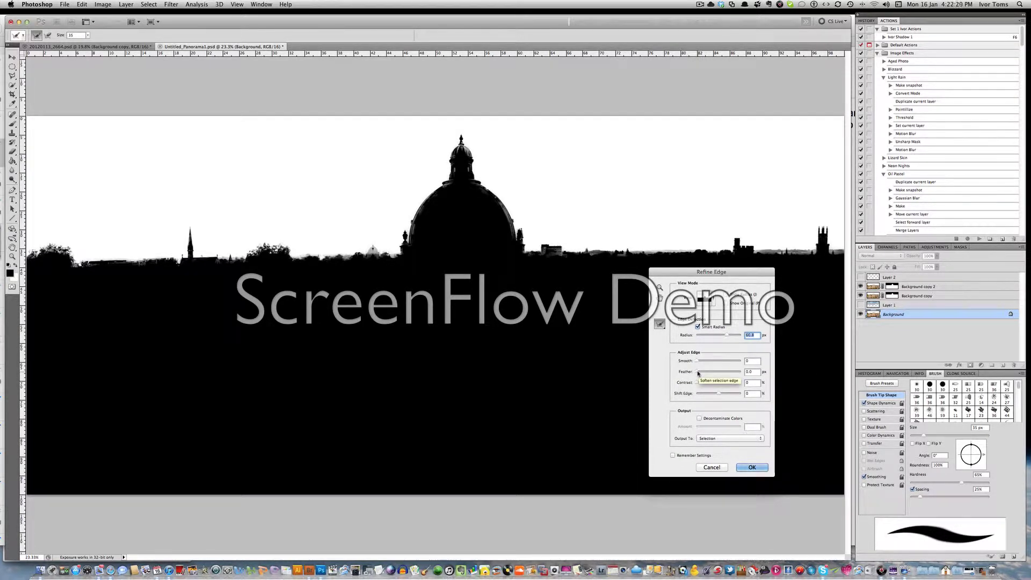
pyautogui.moveTo(698, 373); pyautogui.dragTo(763, 373)
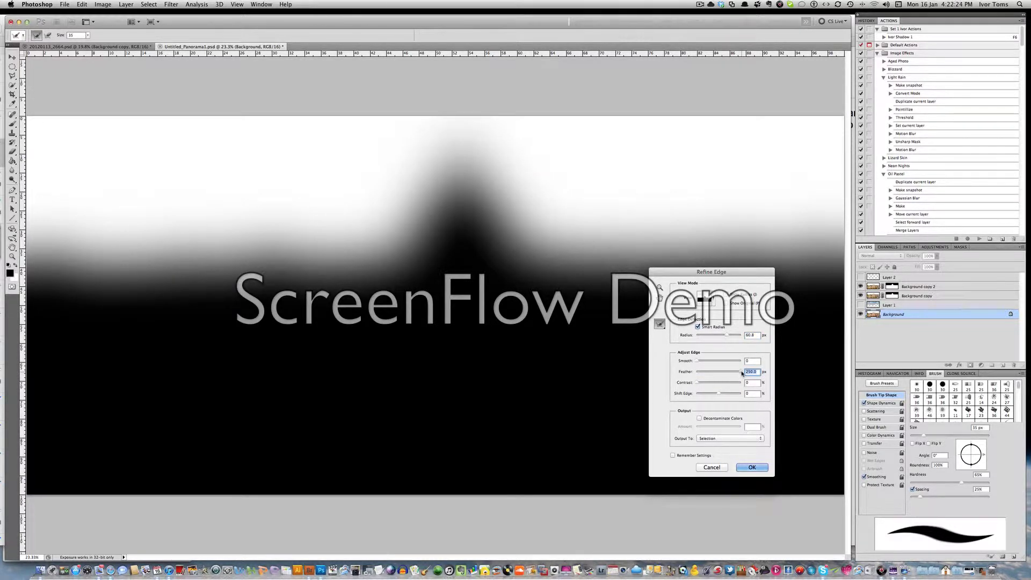
pyautogui.moveTo(742, 373); pyautogui.dragTo(696, 373)
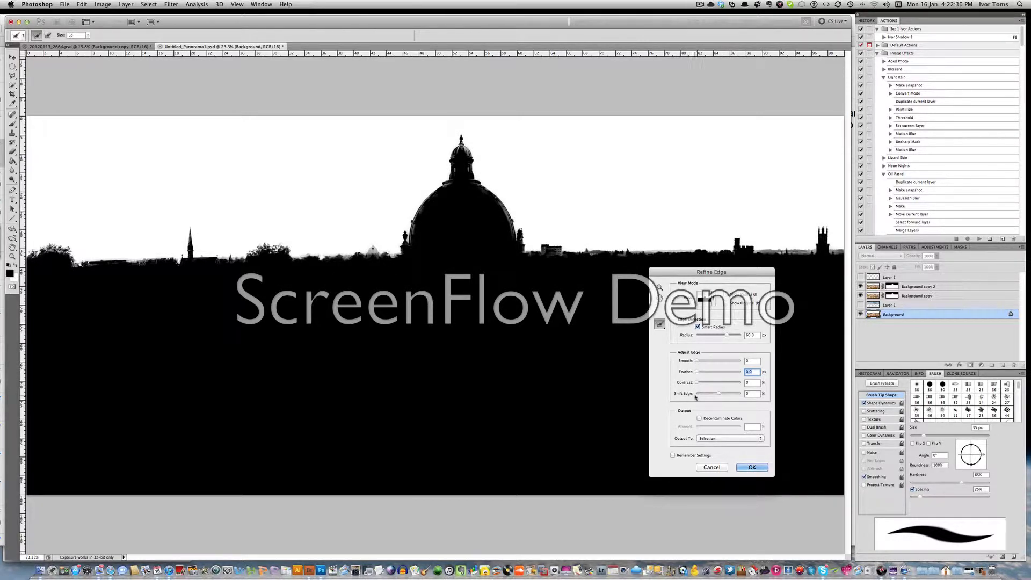
# Set the edge contrast to a few percent and the output to New Layer with Layer Mask, with Decontaminate Colors off.
pyautogui.moveTo(698, 384); pyautogui.dragTo(719, 383)
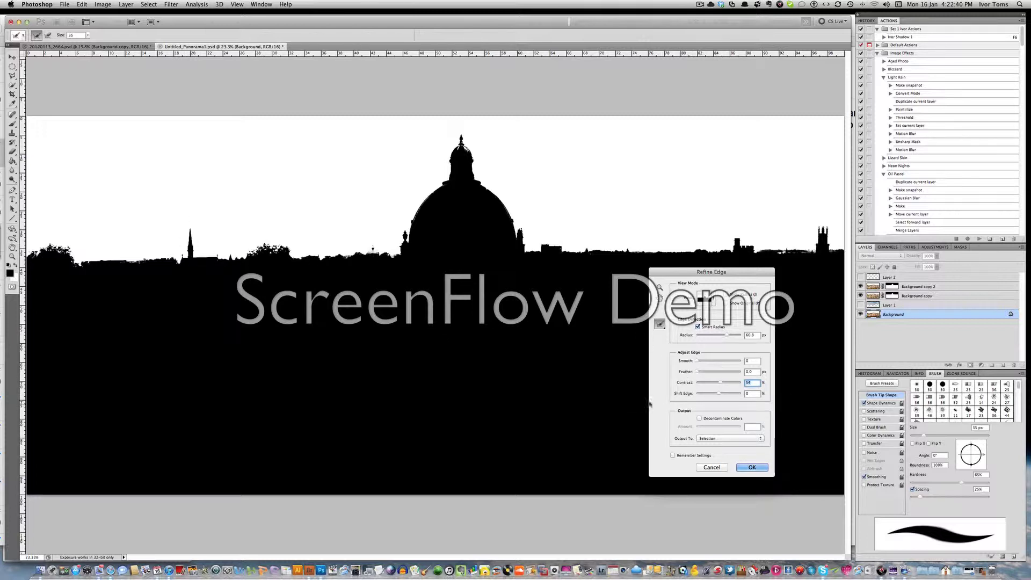
pyautogui.click(699, 418)
pyautogui.click(699, 419)
pyautogui.moveTo(721, 384); pyautogui.dragTo(697, 386)
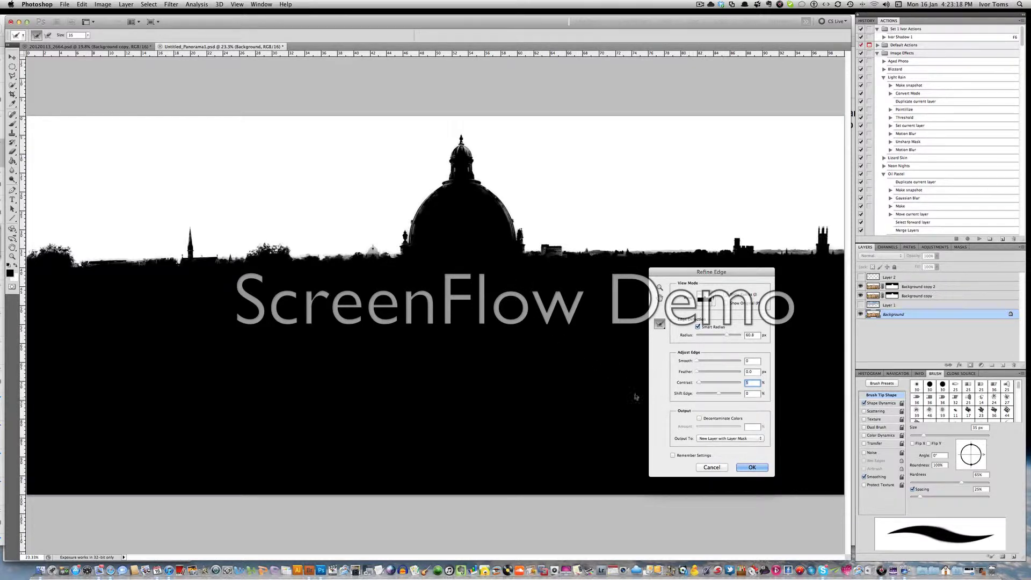
# Try expanding and contracting the selection edge, settling on a Shift Edge of about -24%.
pyautogui.click(719, 395)
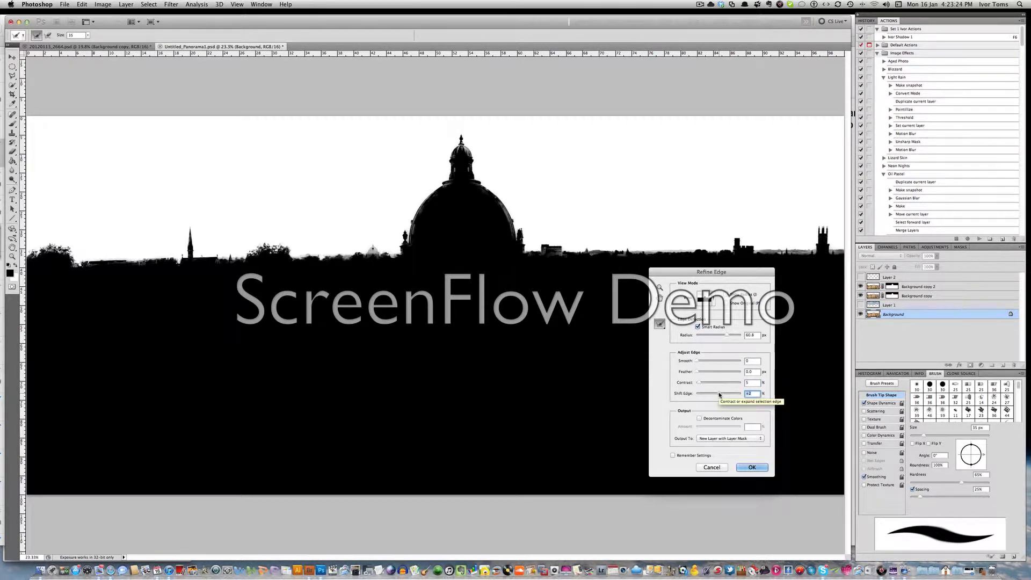
pyautogui.moveTo(719, 395); pyautogui.dragTo(733, 395)
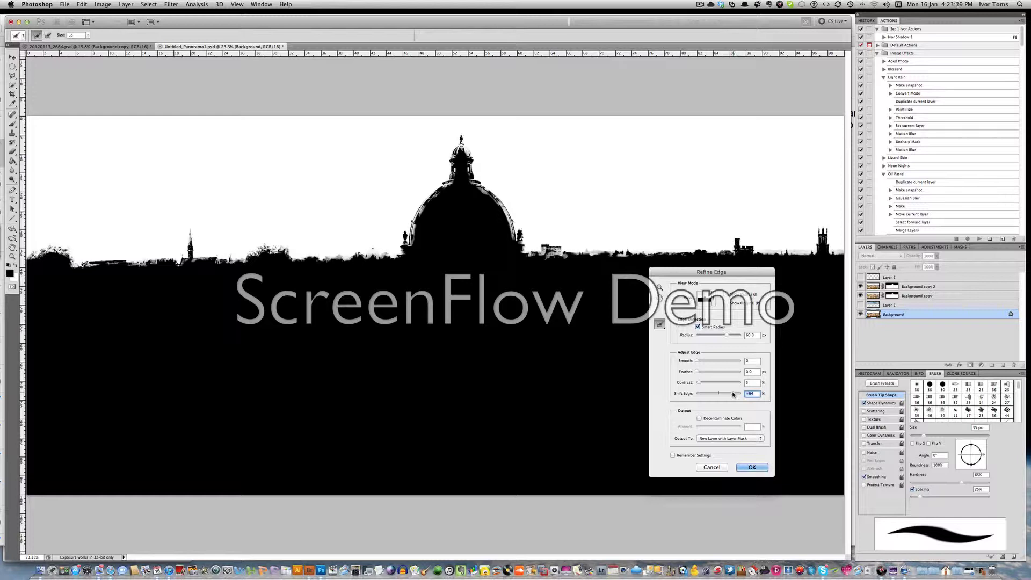
pyautogui.moveTo(732, 394); pyautogui.dragTo(710, 395)
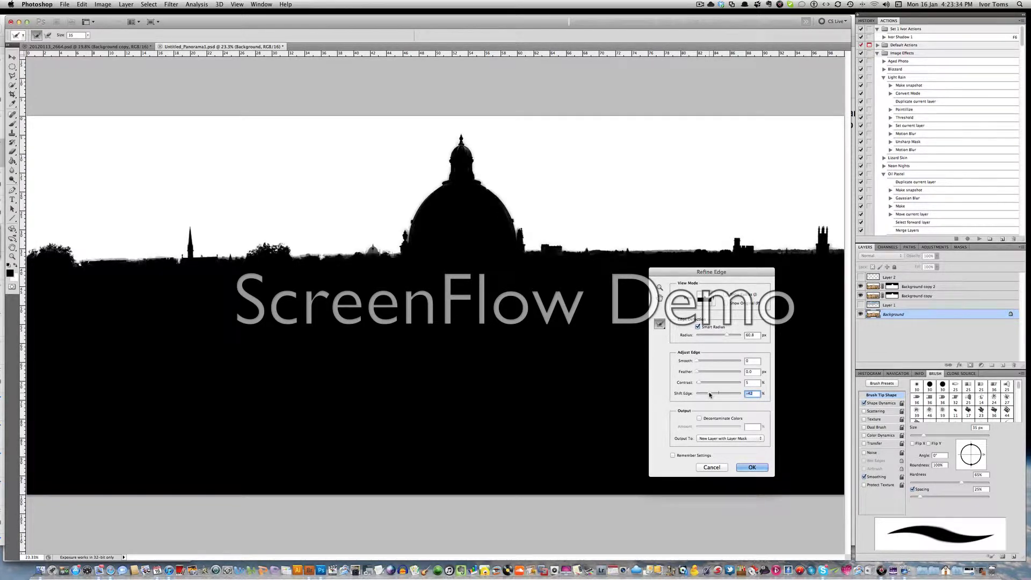
pyautogui.moveTo(709, 395); pyautogui.dragTo(715, 394)
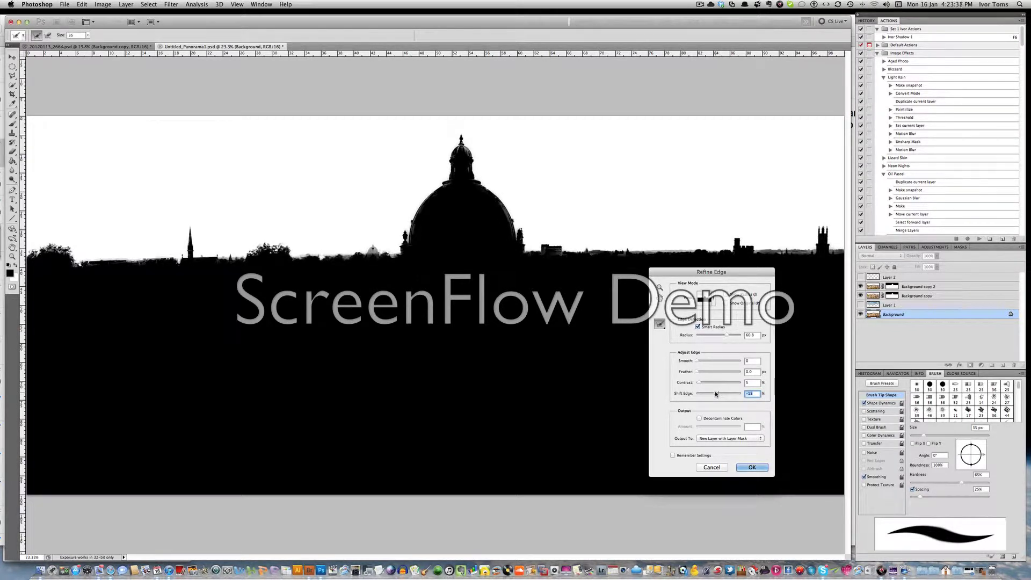
pyautogui.moveTo(716, 394); pyautogui.dragTo(714, 396)
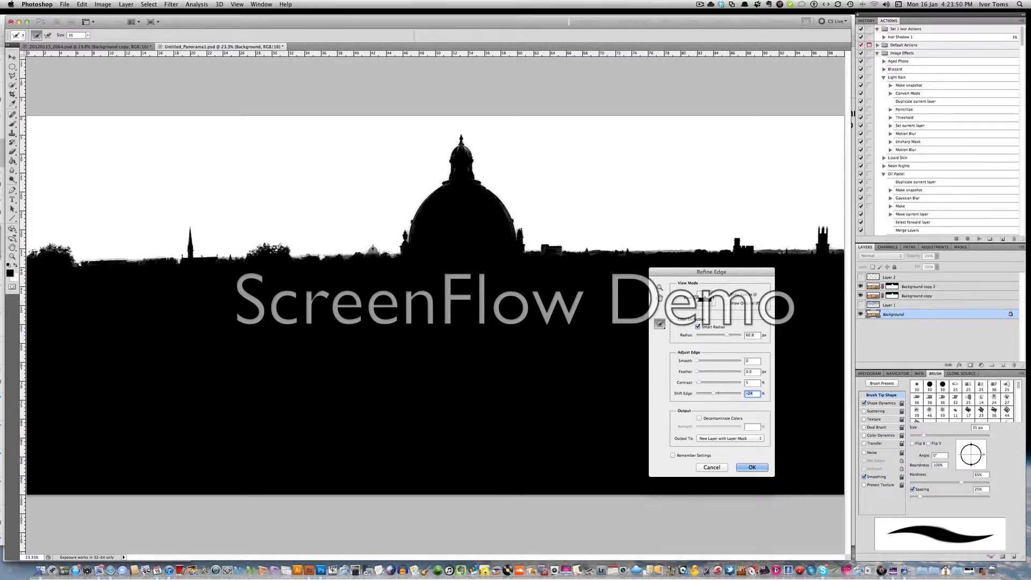
# Refine the sky edge around the church spire left of the dome and along the rooftops beside it with the Refine Radius brush.
pyautogui.moveTo(689, 273); pyautogui.dragTo(720, 286)
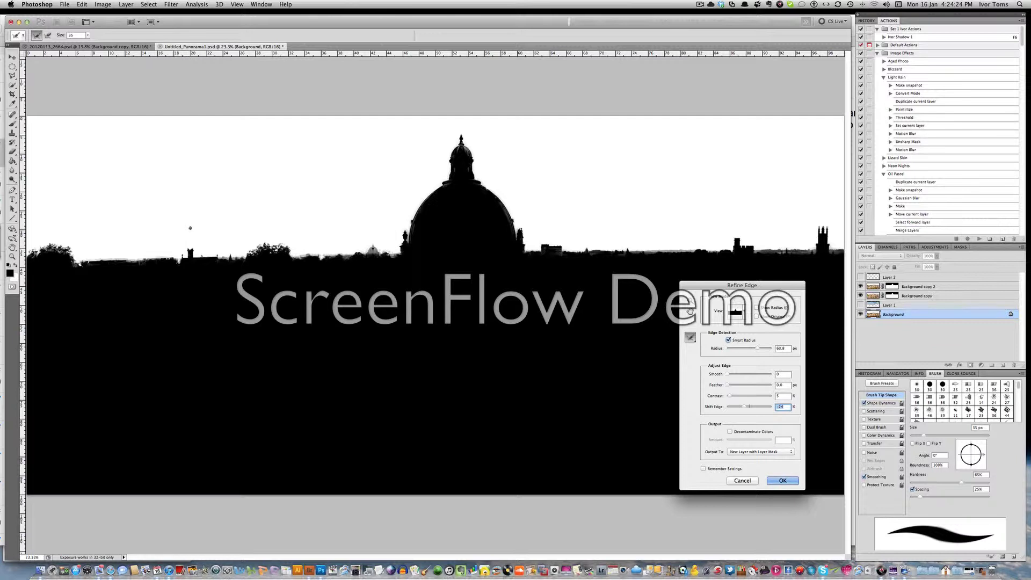
pyautogui.click(193, 239)
pyautogui.moveTo(82, 262); pyautogui.dragTo(178, 259)
# Refine the edge along the dome's lower right side and the adjoining skyline up to the block-shaped building.
pyautogui.press('super+equal')
pyautogui.press('super+equal')
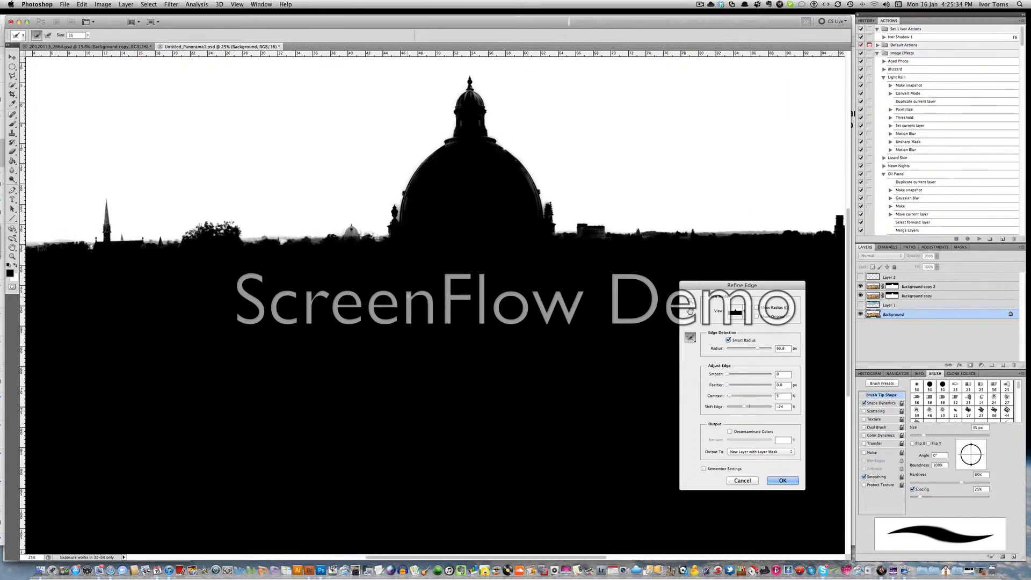
pyautogui.press('super+equal')
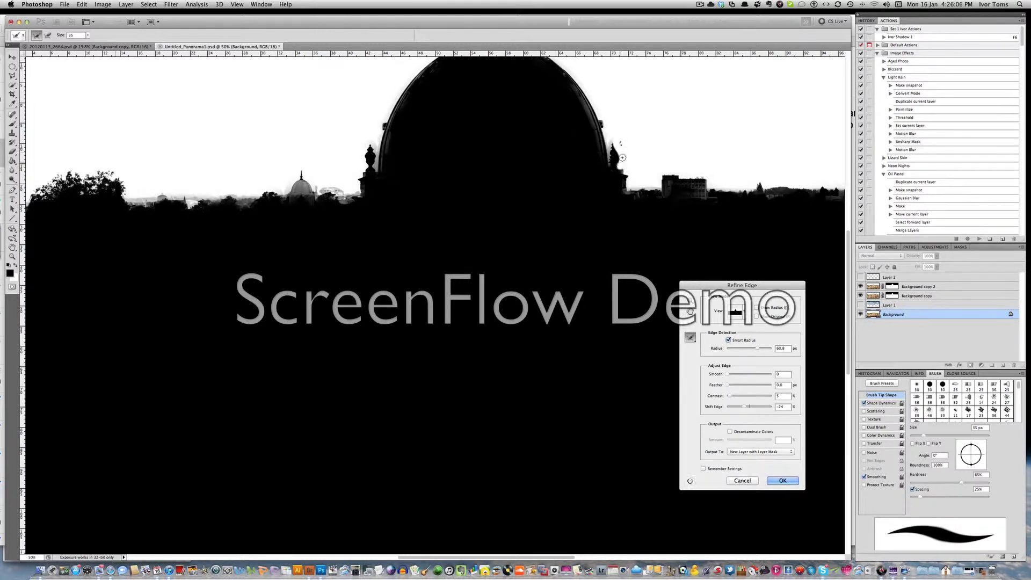
pyautogui.moveTo(621, 181); pyautogui.dragTo(666, 184)
# Refine the edge of the dome from the finial on its lantern down both sides to the base.
pyautogui.scroll(5, 485, 162)
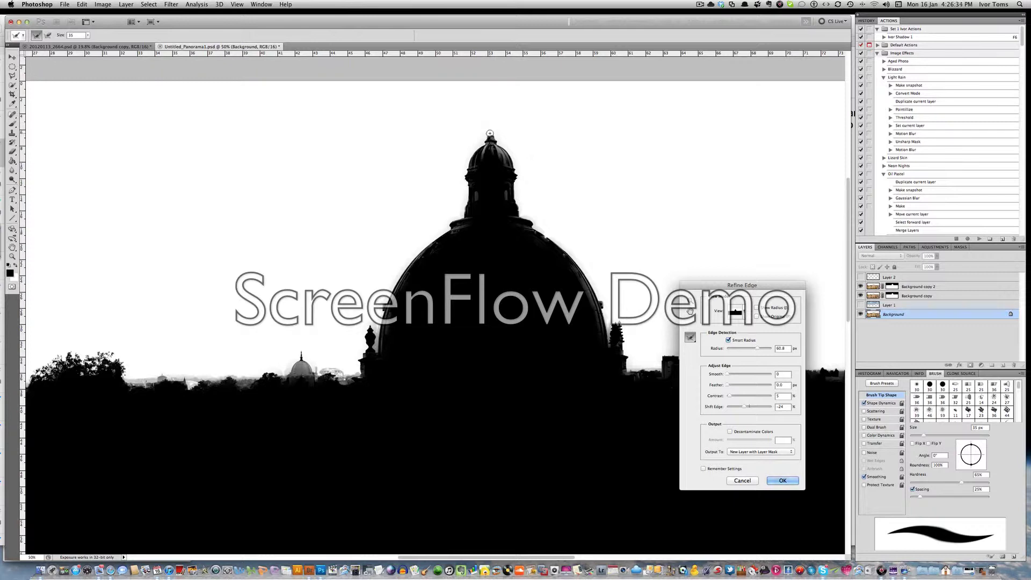
pyautogui.moveTo(490, 134); pyautogui.dragTo(490, 135)
pyautogui.moveTo(484, 144)
pyautogui.mouseDown()
pyautogui.moveTo(461, 218)
pyautogui.moveTo(394, 282)
pyautogui.moveTo(377, 348)
pyautogui.mouseUp()
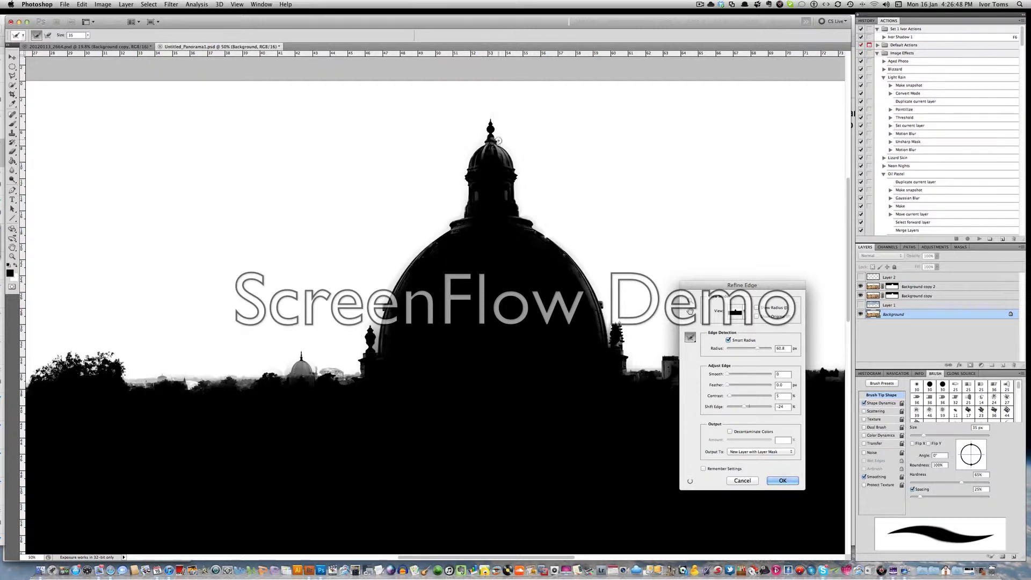
pyautogui.moveTo(513, 165)
pyautogui.mouseDown()
pyautogui.moveTo(521, 216)
pyautogui.moveTo(571, 252)
pyautogui.moveTo(604, 303)
pyautogui.moveTo(611, 350)
pyautogui.moveTo(611, 328)
pyautogui.moveTo(625, 328)
pyautogui.moveTo(628, 372)
pyautogui.moveTo(626, 344)
pyautogui.mouseUp()
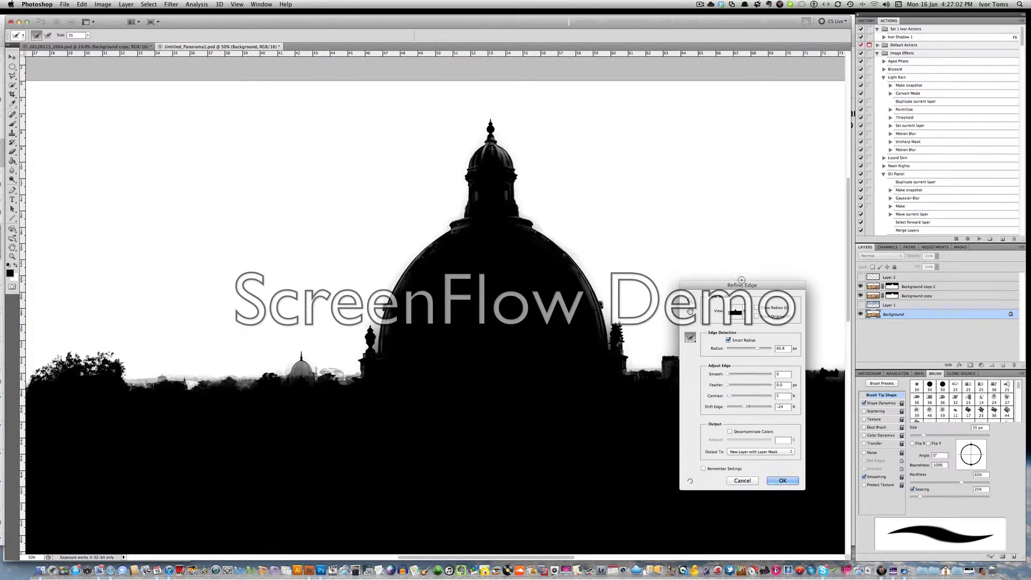
# Refine the edge along the skyline right of the dome, covering the small treetops and the square tower with its battlements.
pyautogui.moveTo(776, 284); pyautogui.dragTo(502, 290)
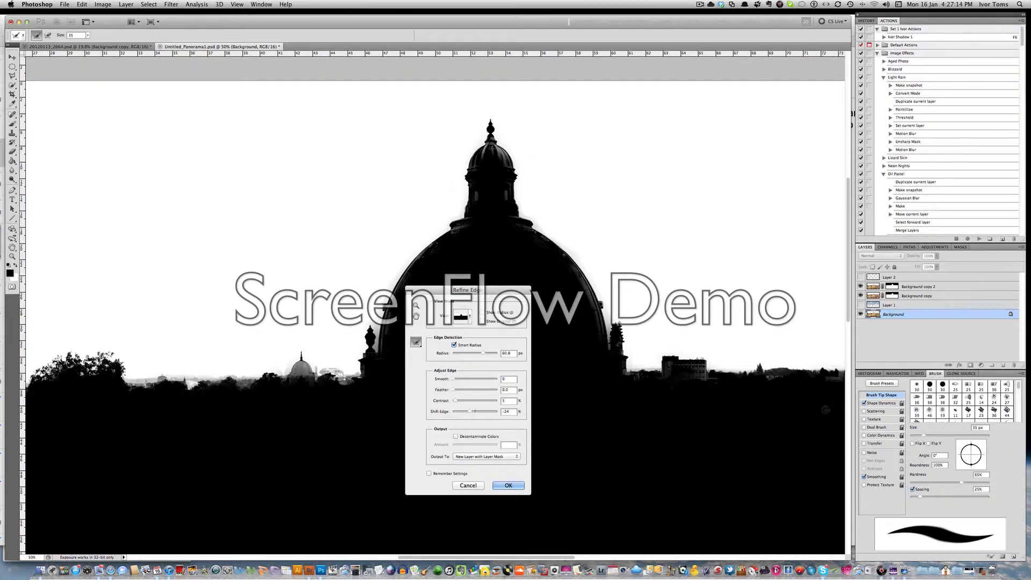
pyautogui.hscroll(10, 814, 406)
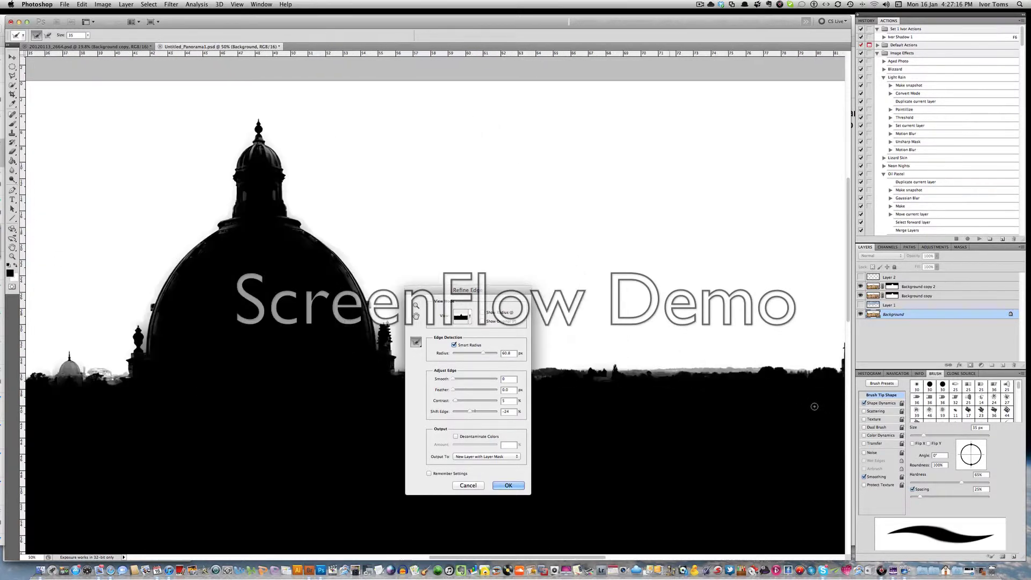
pyautogui.hscroll(5, 814, 407)
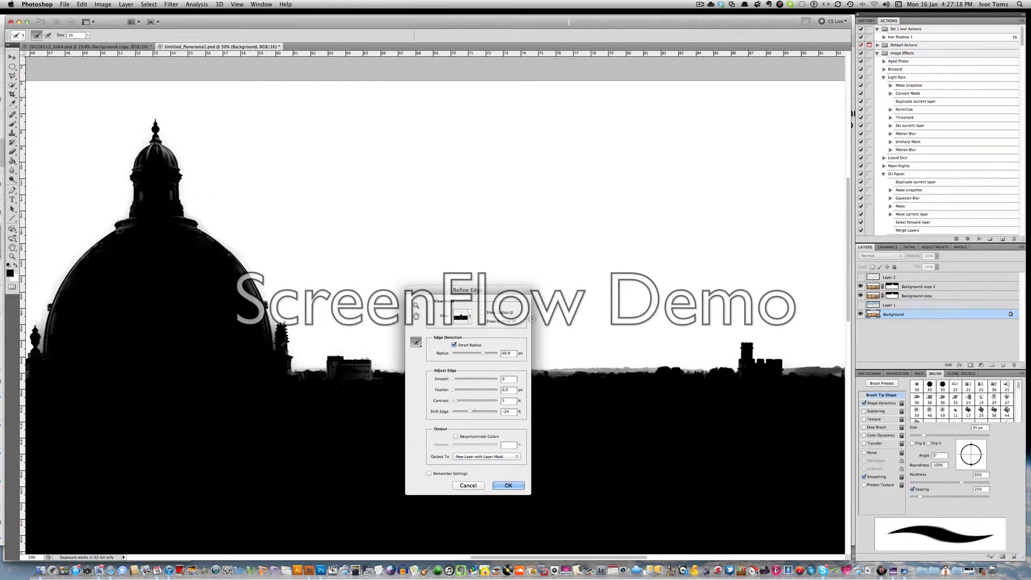
pyautogui.moveTo(497, 293); pyautogui.dragTo(261, 267)
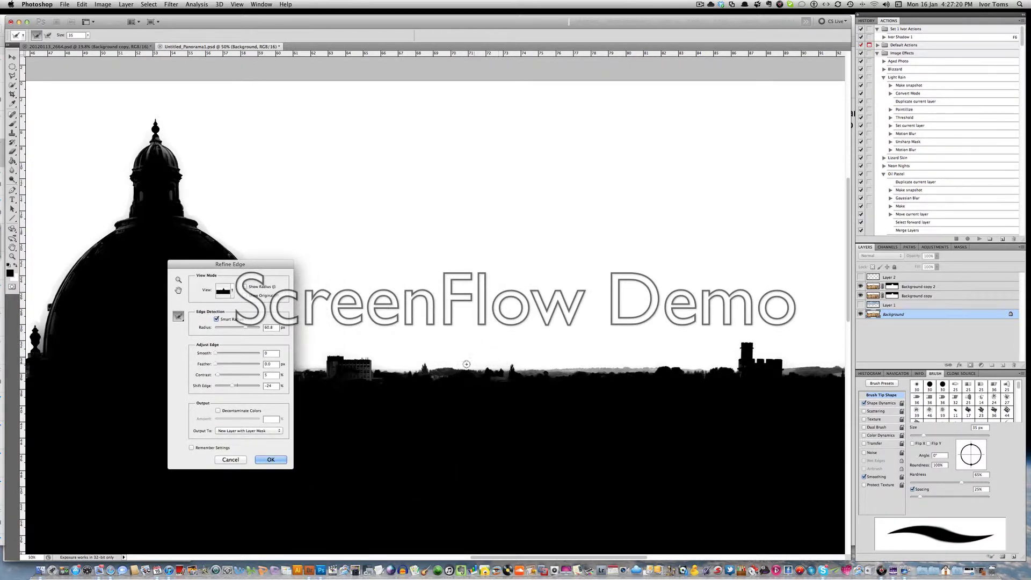
pyautogui.moveTo(424, 366); pyautogui.dragTo(429, 371)
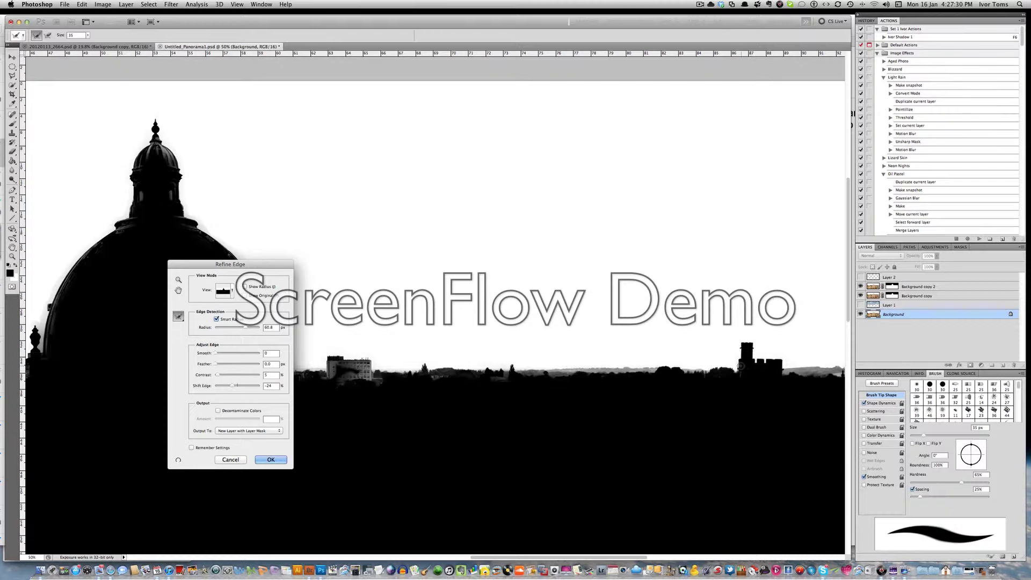
pyautogui.moveTo(742, 363)
pyautogui.mouseDown()
pyautogui.moveTo(743, 348)
pyautogui.moveTo(756, 344)
pyautogui.moveTo(787, 373)
pyautogui.moveTo(838, 368)
pyautogui.moveTo(796, 373)
pyautogui.mouseUp()
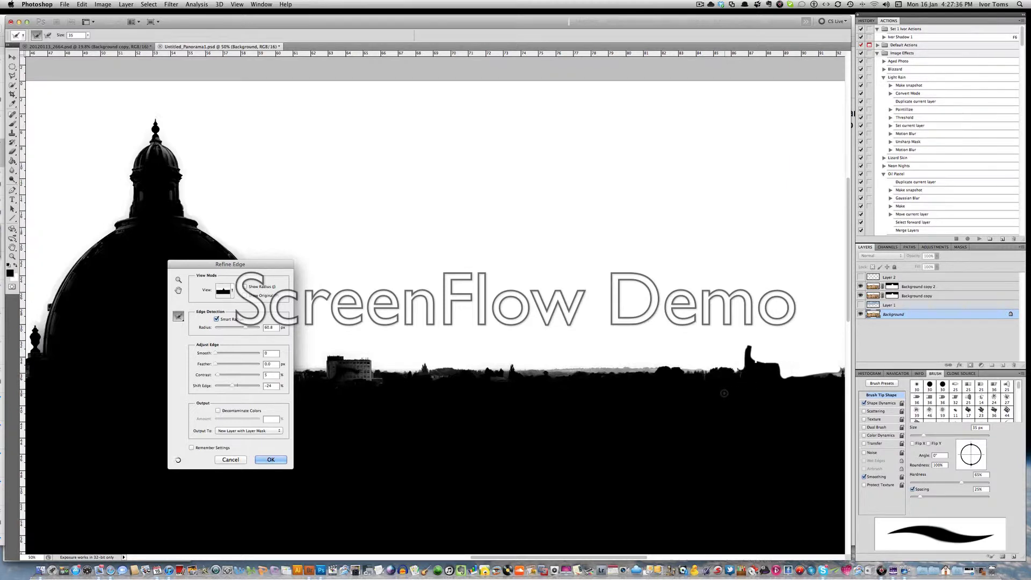
# Refine the edge around the pinnacled tower at the panorama's right end and the horizon on both sides of it.
pyautogui.hscroll(10, 724, 394)
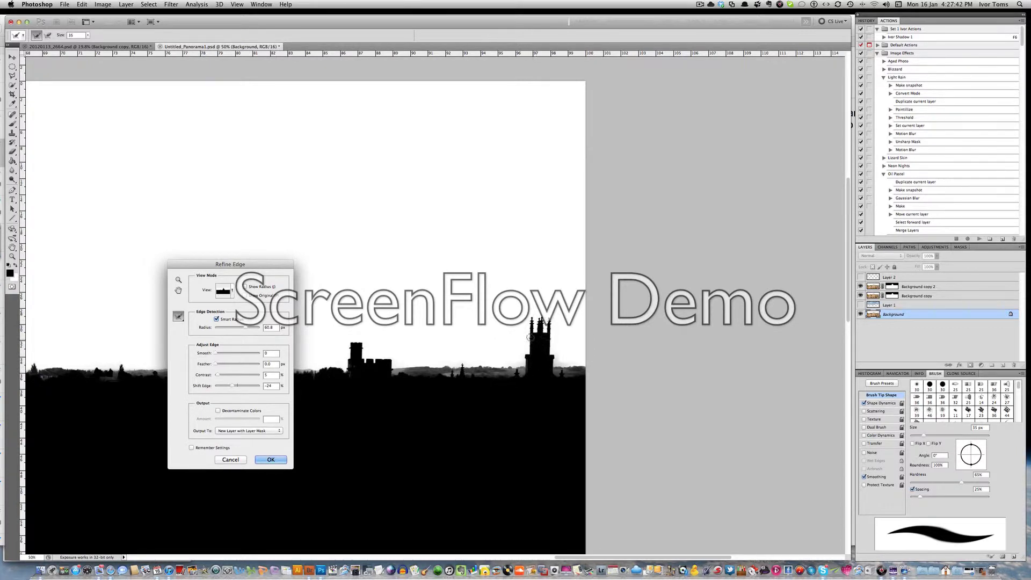
pyautogui.moveTo(532, 336)
pyautogui.mouseDown()
pyautogui.moveTo(542, 313)
pyautogui.moveTo(542, 328)
pyautogui.moveTo(553, 322)
pyautogui.moveTo(543, 336)
pyautogui.moveTo(540, 328)
pyautogui.moveTo(553, 367)
pyautogui.mouseUp()
pyautogui.moveTo(554, 369); pyautogui.dragTo(583, 369)
pyautogui.moveTo(482, 367)
pyautogui.mouseDown()
pyautogui.moveTo(385, 370)
pyautogui.moveTo(529, 373)
pyautogui.mouseUp()
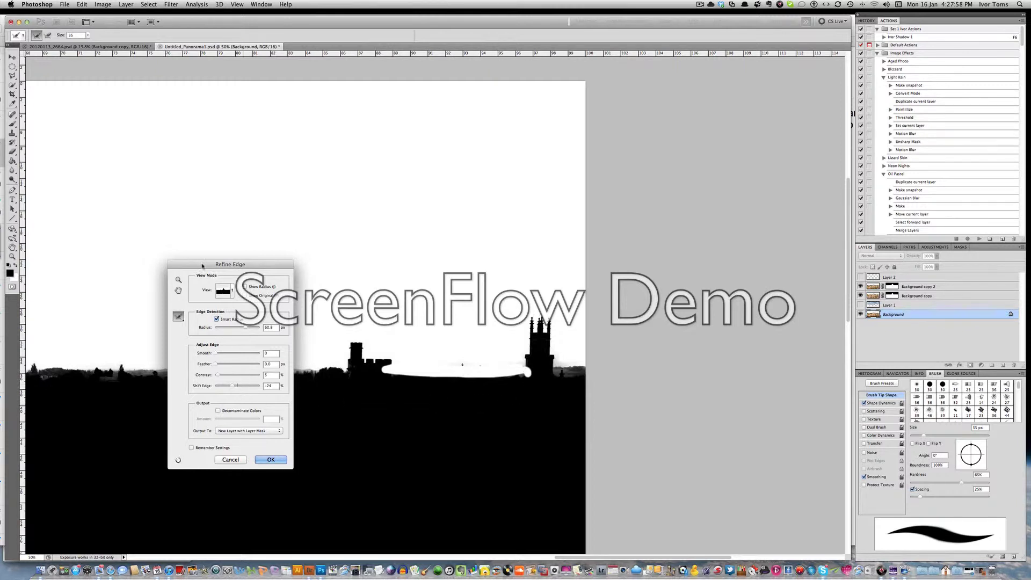
# Apply the refined edge at full-image view, outputting it to a new layer with a layer mask.
pyautogui.moveTo(204, 264)
pyautogui.mouseDown()
pyautogui.moveTo(607, 273)
pyautogui.moveTo(666, 264)
pyautogui.moveTo(689, 245)
pyautogui.moveTo(777, 242)
pyautogui.mouseUp()
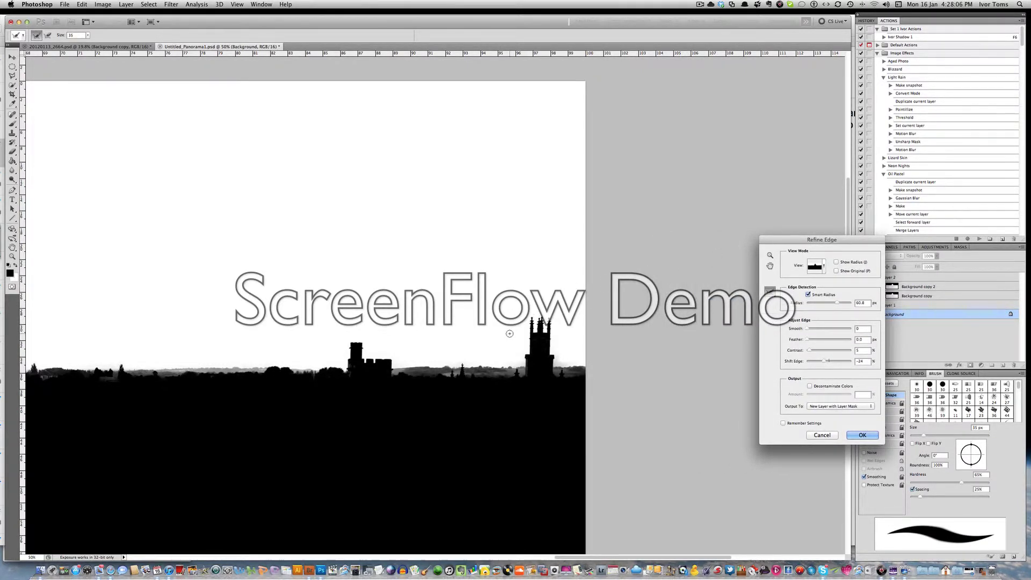
pyautogui.press('super+0')
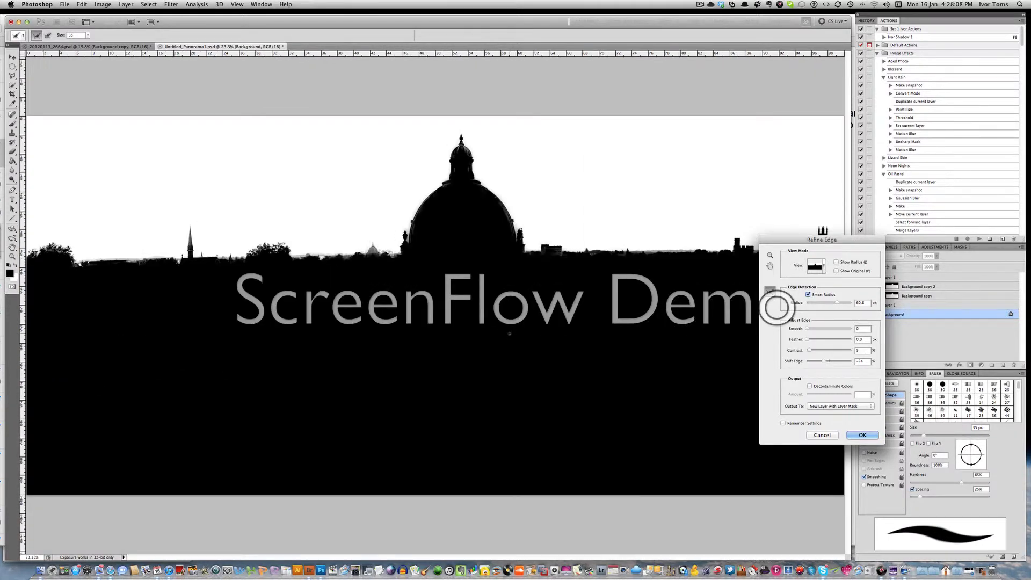
pyautogui.moveTo(798, 237); pyautogui.dragTo(875, 215)
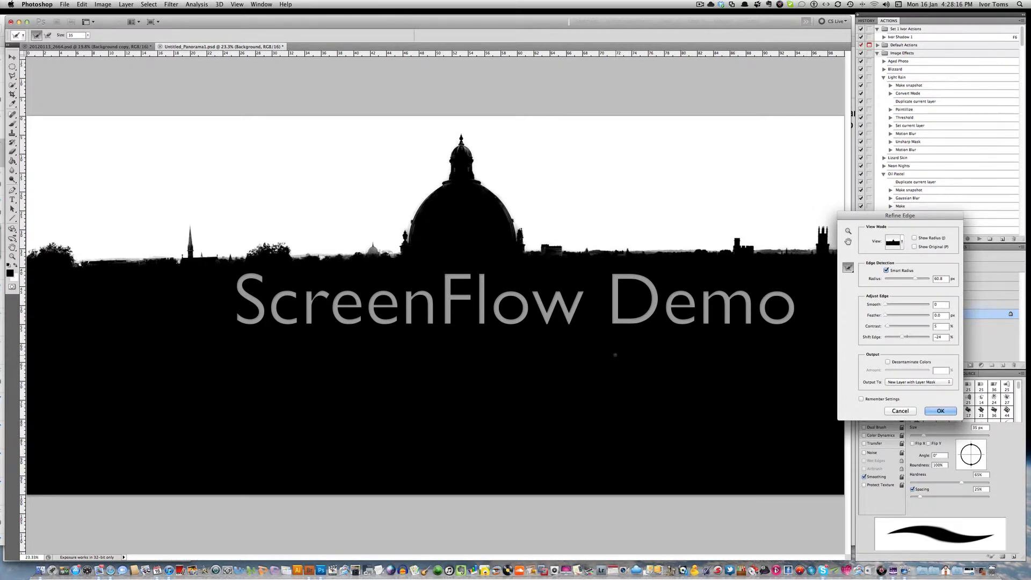
pyautogui.click(946, 412)
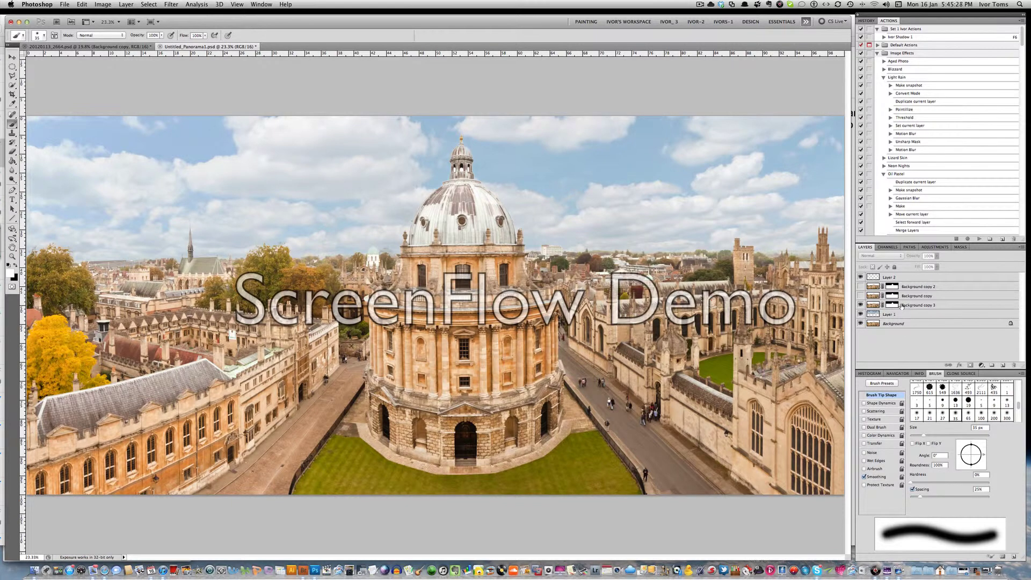
# Hide and reshow the Layer 1 sky to compare the image, and show the hidden Background copy 2 layer.
pyautogui.click(861, 314)
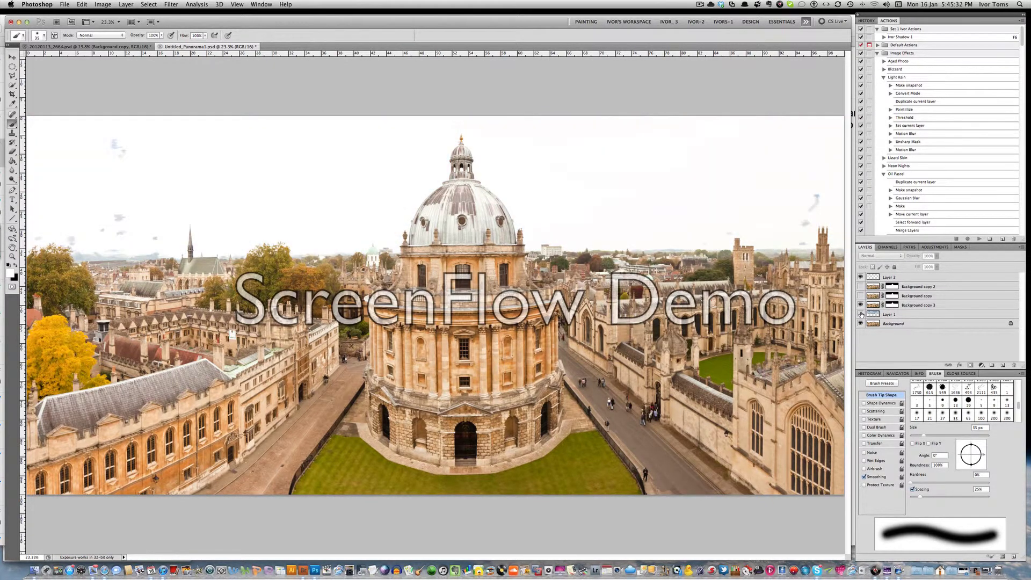
pyautogui.click(861, 314)
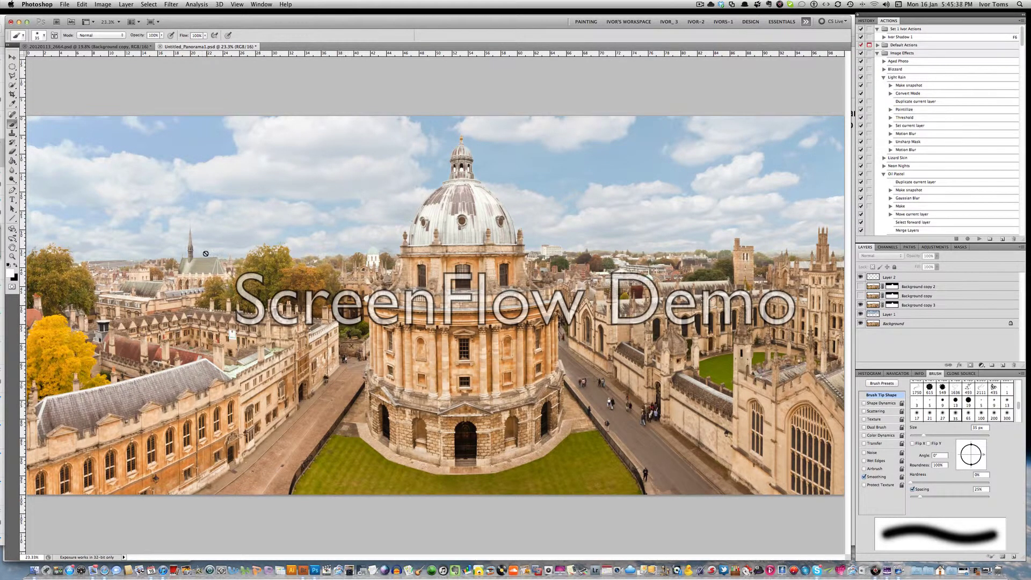
pyautogui.click(12, 256)
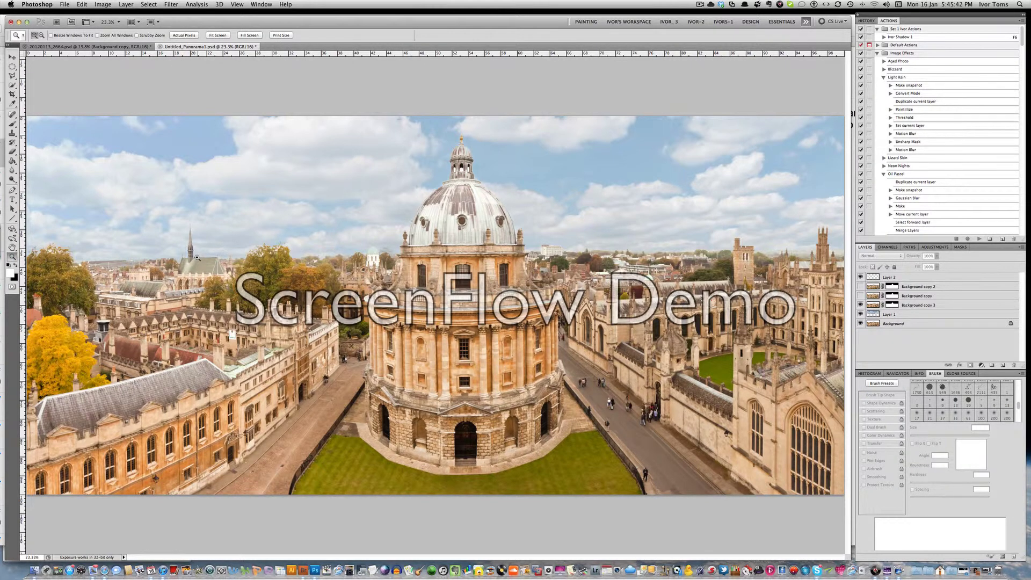
pyautogui.click(860, 295)
# Examine the mask edges up close around the chapel spire, its green roof and the neighbouring autumn trees.
pyautogui.click(206, 270)
pyautogui.click(206, 270)
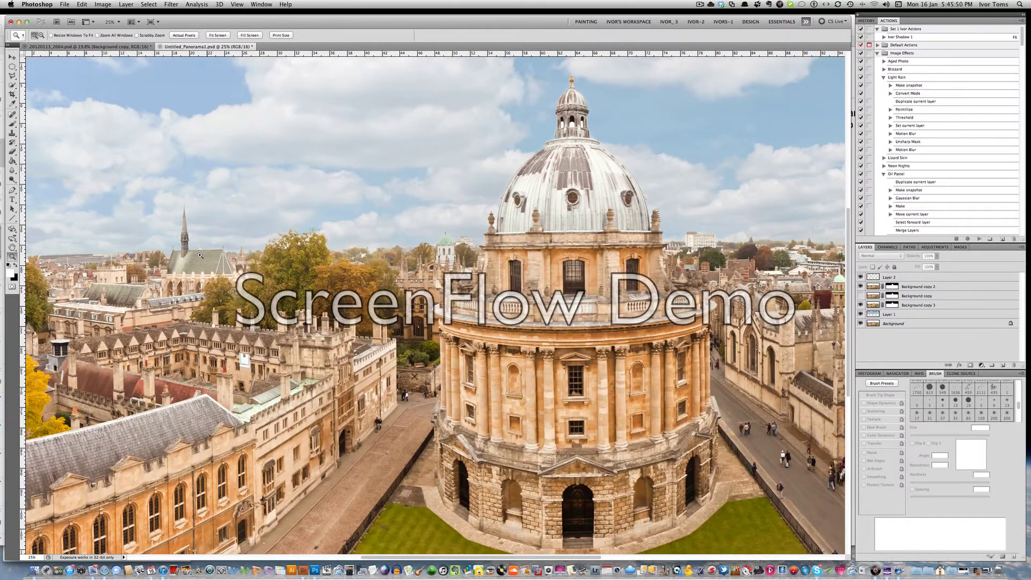
pyautogui.click(205, 251)
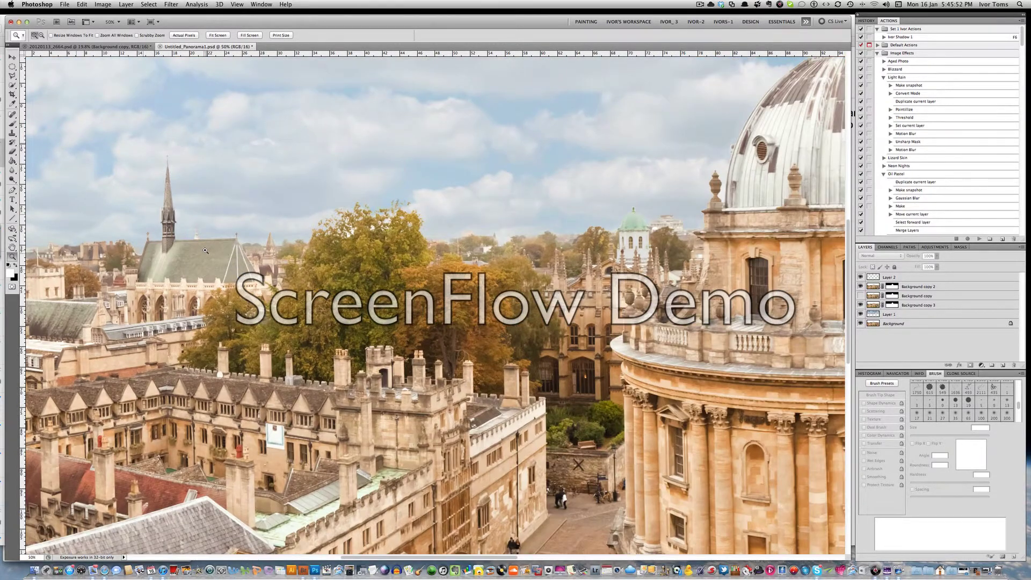
pyautogui.click(206, 251)
pyautogui.click(206, 251)
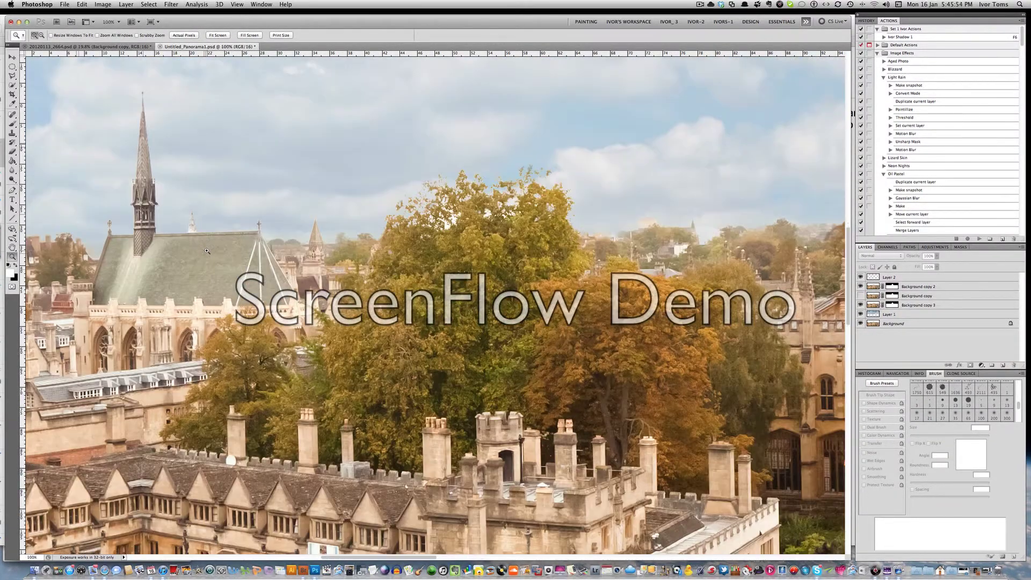
pyautogui.click(204, 253)
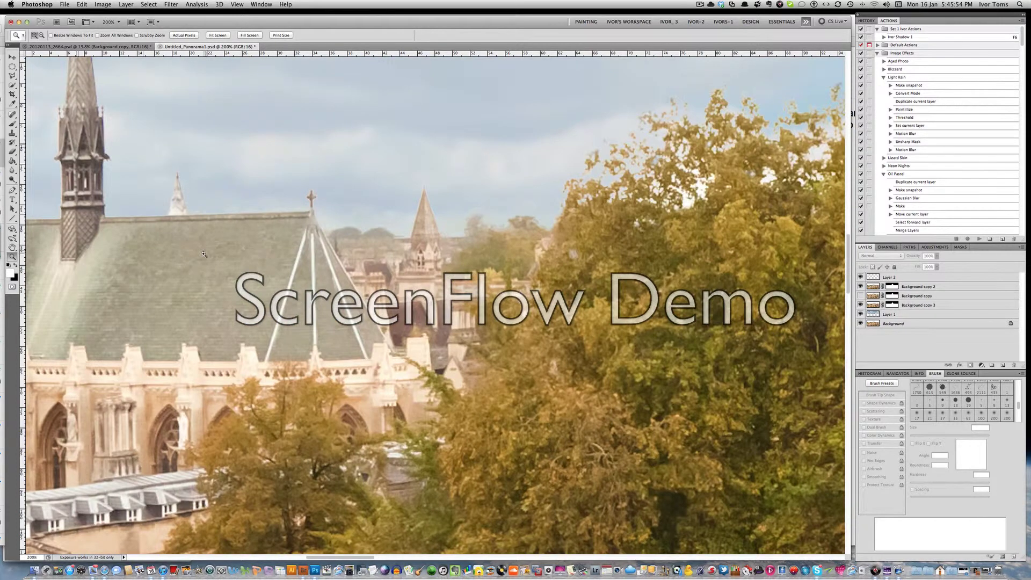
pyautogui.keyDown('alt'); pyautogui.click(151, 245); pyautogui.keyUp('alt')
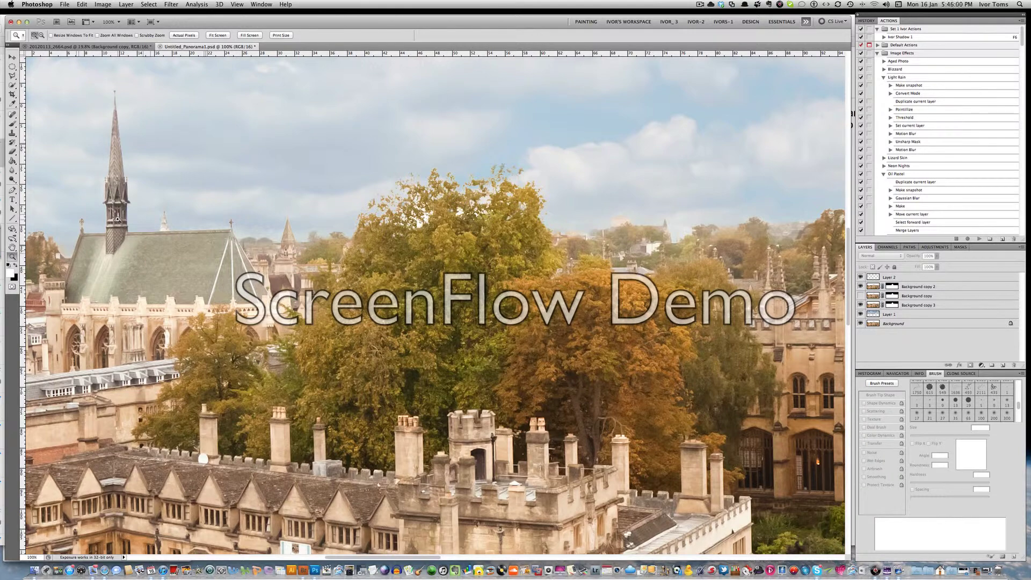
pyautogui.hscroll(-5, 117, 219)
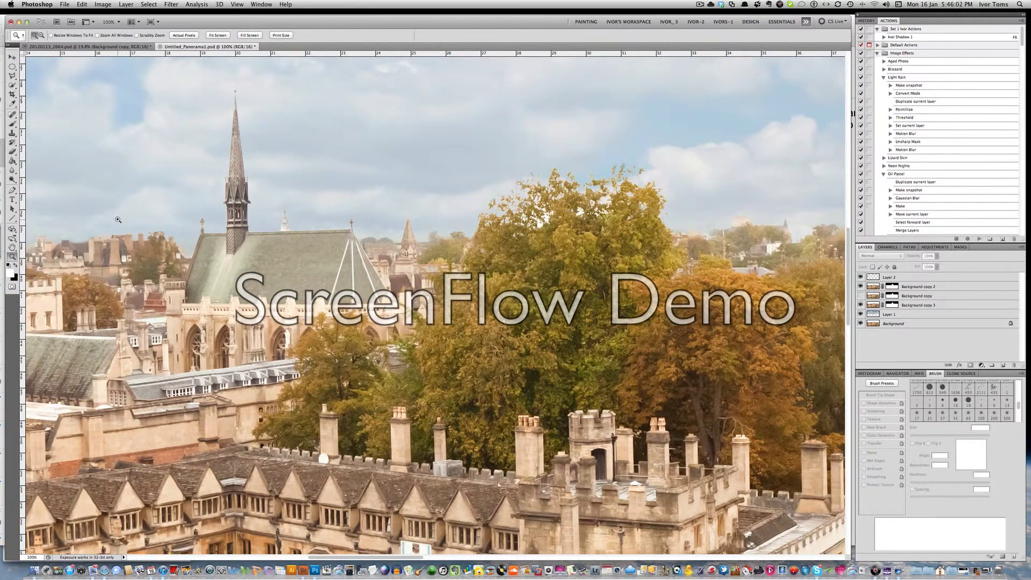
pyautogui.keyDown('alt'); pyautogui.click(118, 220); pyautogui.keyUp('alt')
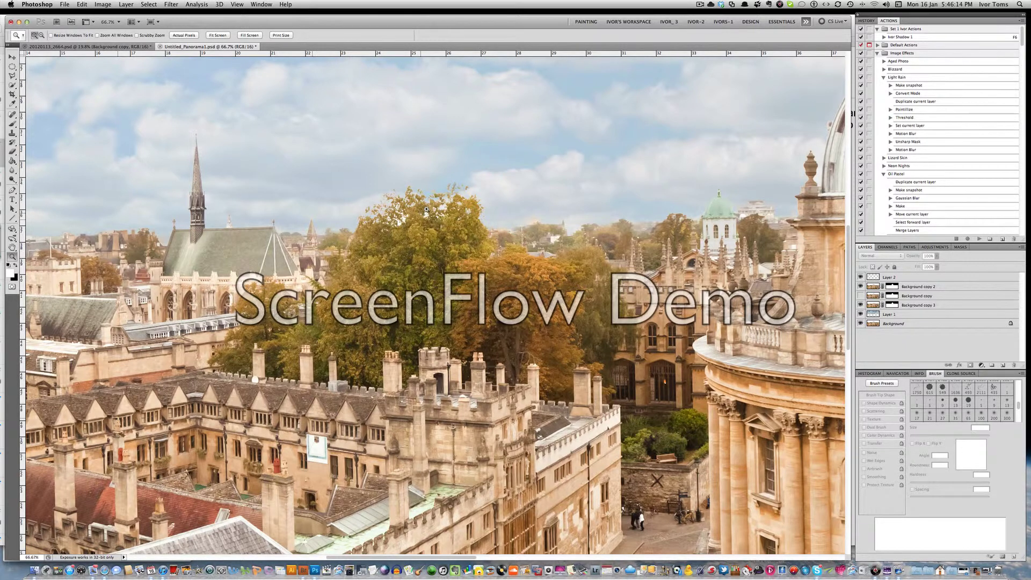
# Inspect the blend between new sky and skyline at 66.7%, from the panorama's left edge past the dome to the square tower.
pyautogui.hscroll(-8, 106, 219)
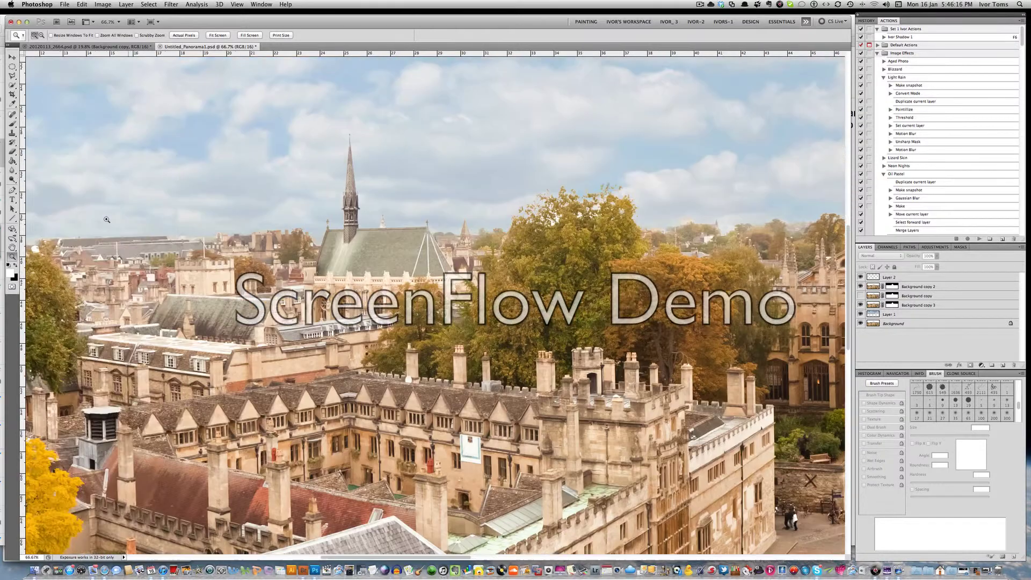
pyautogui.hscroll(-9, 106, 219)
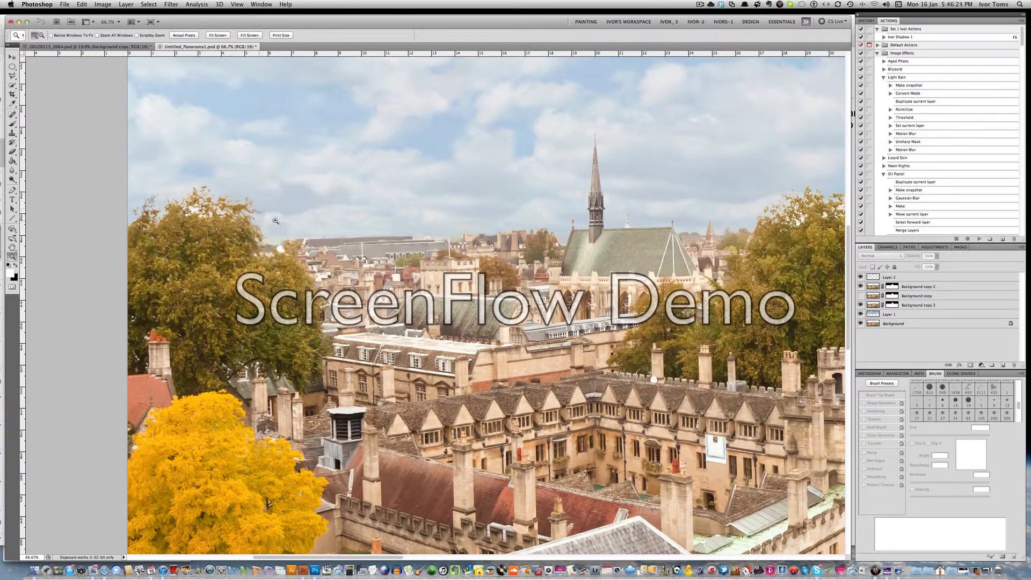
pyautogui.hscroll(15, 346, 238)
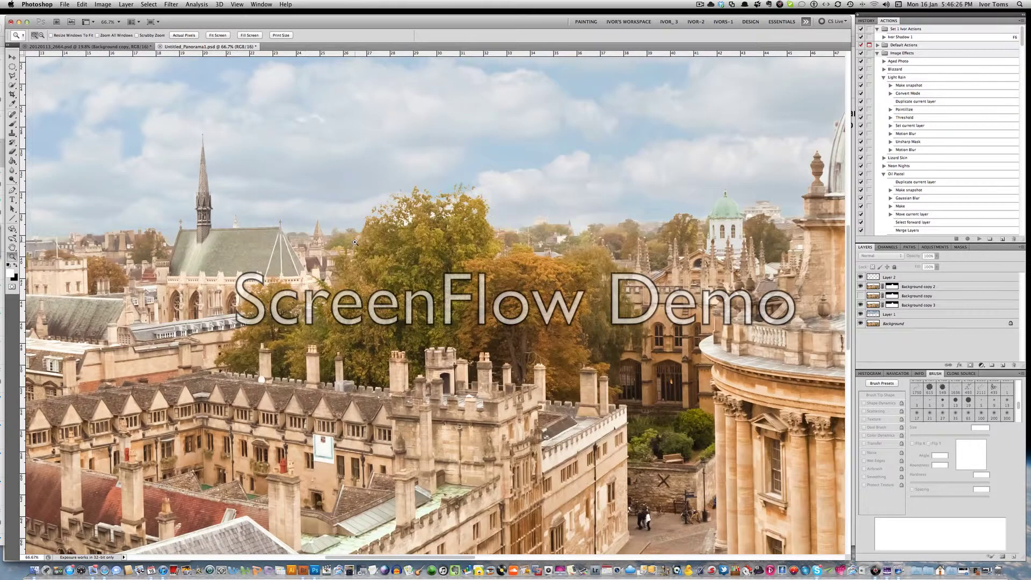
pyautogui.hscroll(2, 355, 242)
pyautogui.hscroll(5, 355, 242)
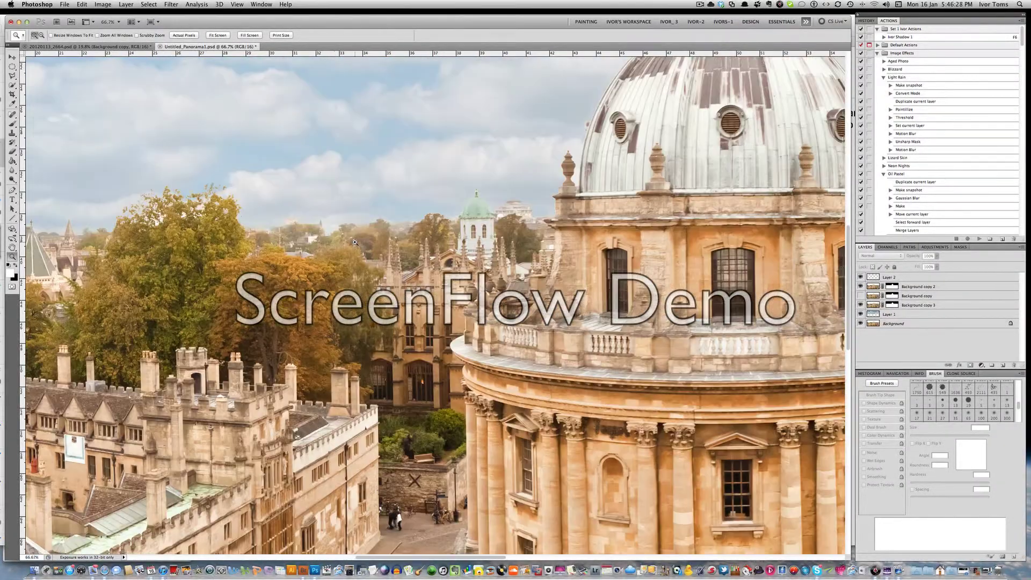
pyautogui.hscroll(15, 355, 242)
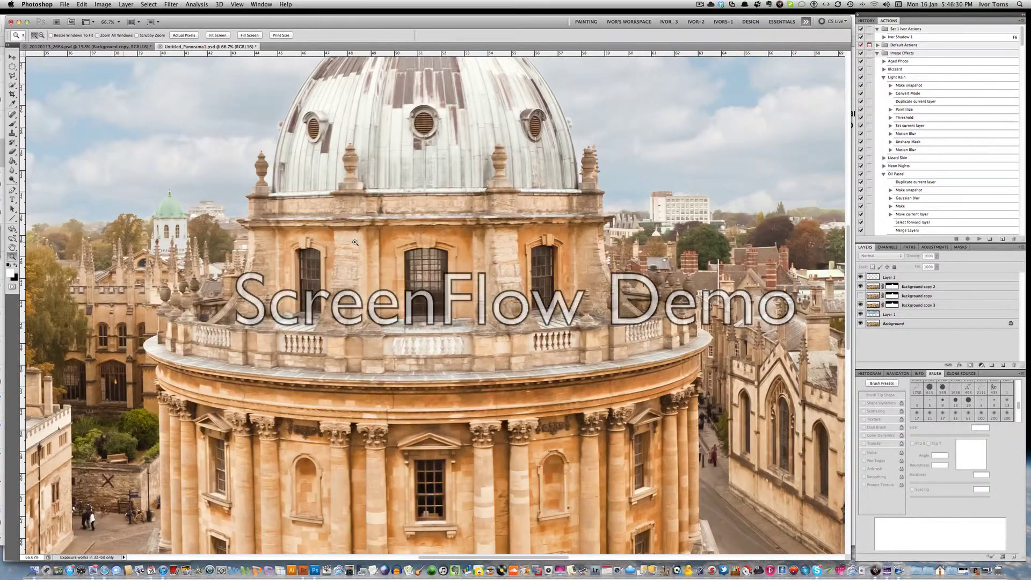
pyautogui.hscroll(15, 355, 242)
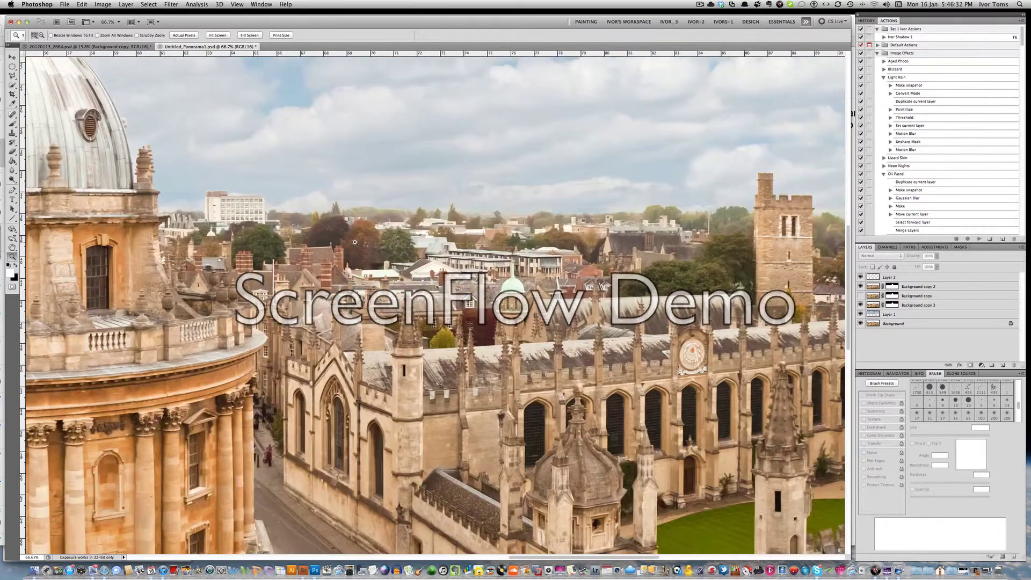
pyautogui.hscroll(1, 355, 242)
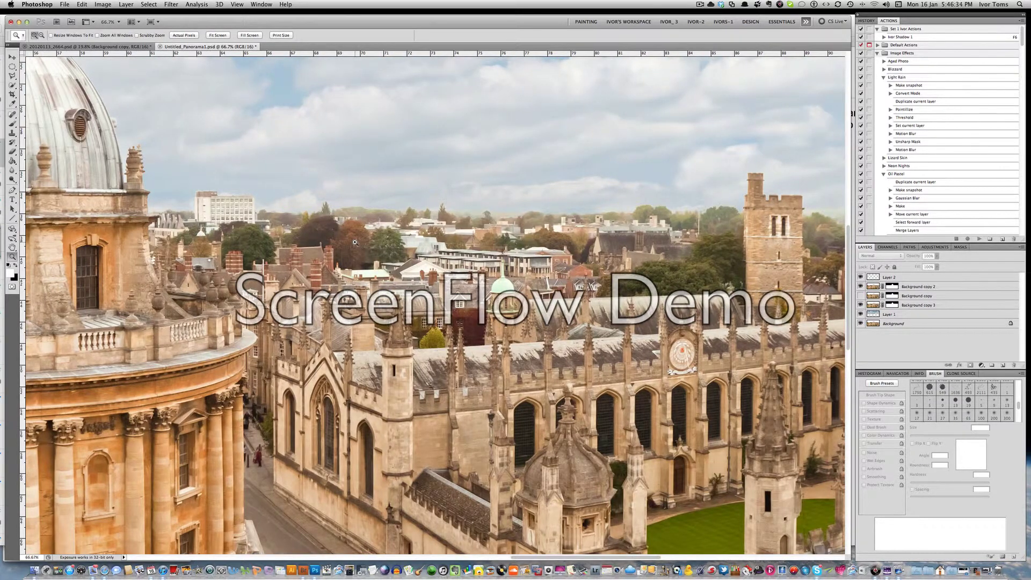
# Hide the Background copy and Background copy 3 layers, leaving Background copy 2 over the new sky.
pyautogui.hscroll(2, 354, 242)
pyautogui.scroll(11, 355, 242)
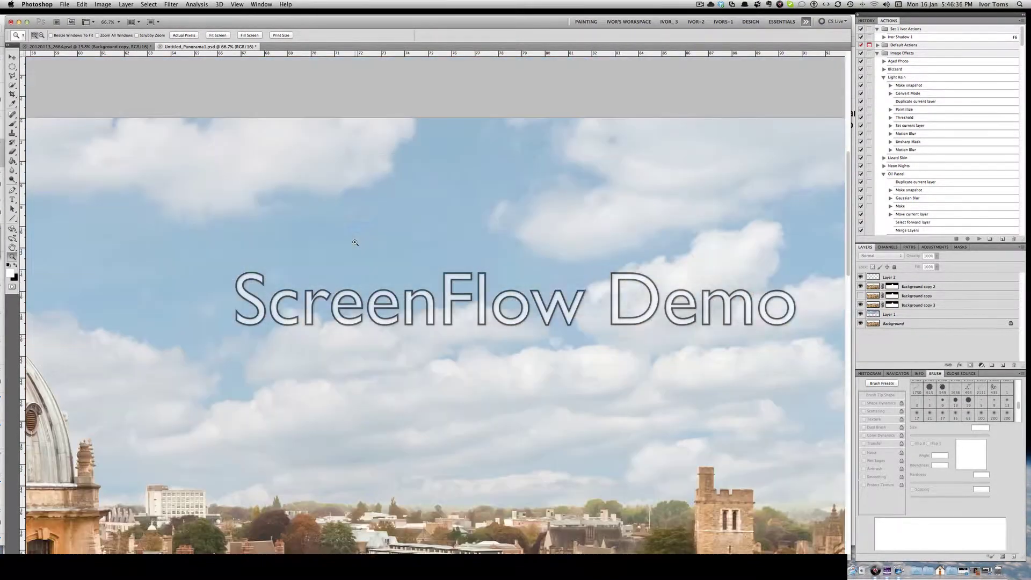
pyautogui.scroll(4, 355, 242)
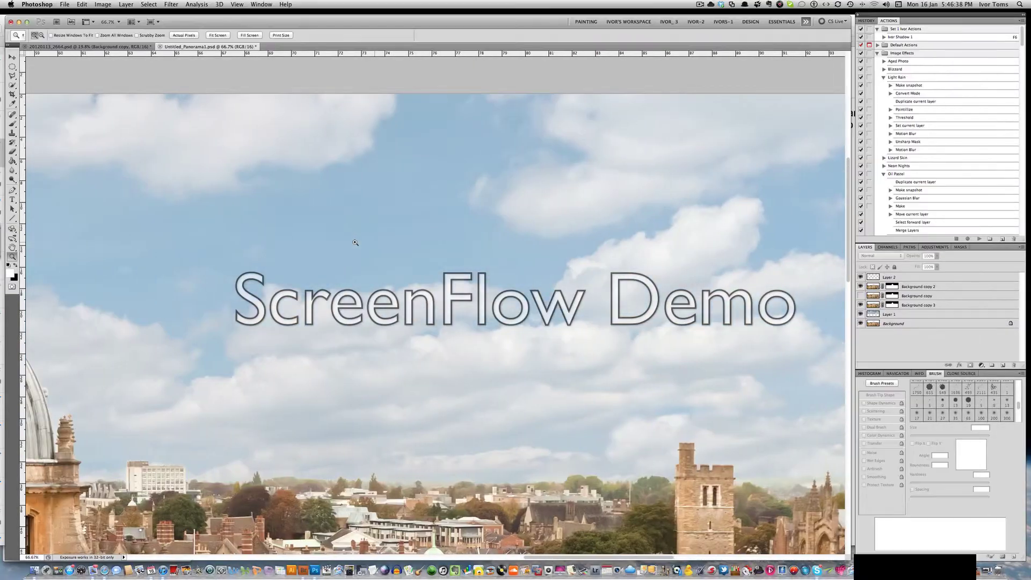
pyautogui.hscroll(-10, 355, 242)
pyautogui.hscroll(5, 355, 242)
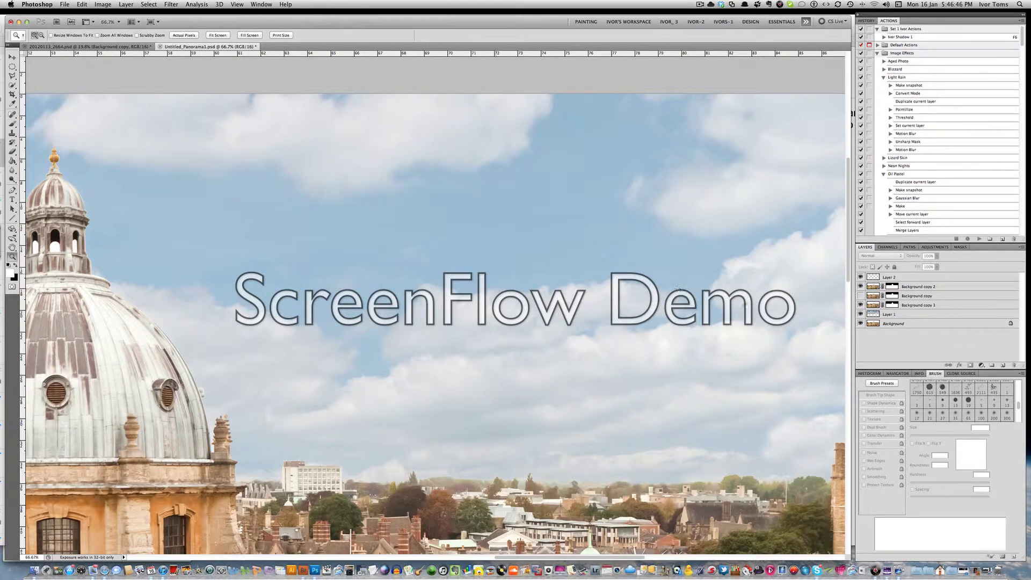
pyautogui.moveTo(859, 296); pyautogui.dragTo(860, 306)
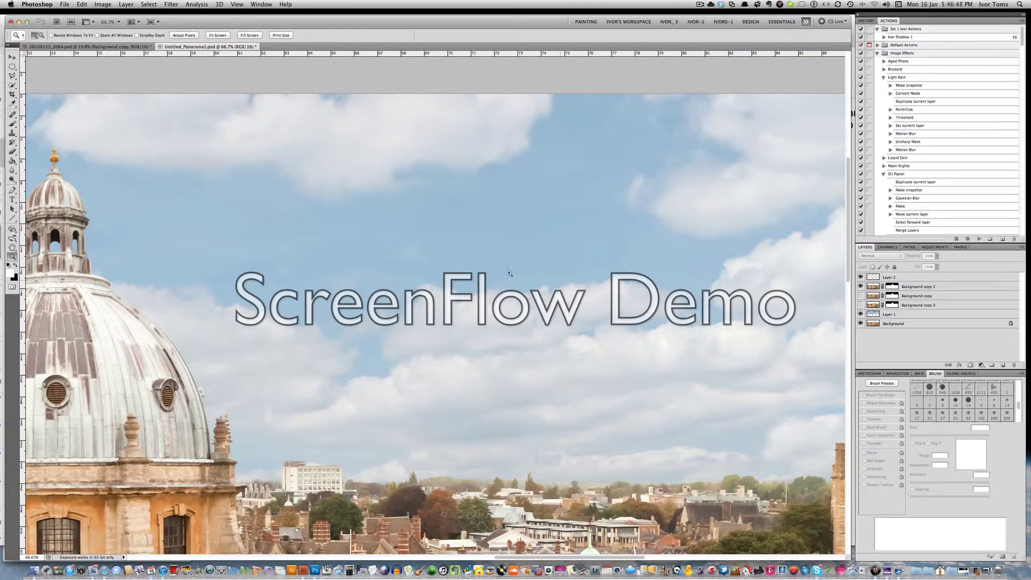
# Inspect the dome's outline and lantern against the new sky at 66.7%, ending with the whole panorama fitted in view.
pyautogui.hscroll(-10, 313, 227)
pyautogui.scroll(2, 313, 227)
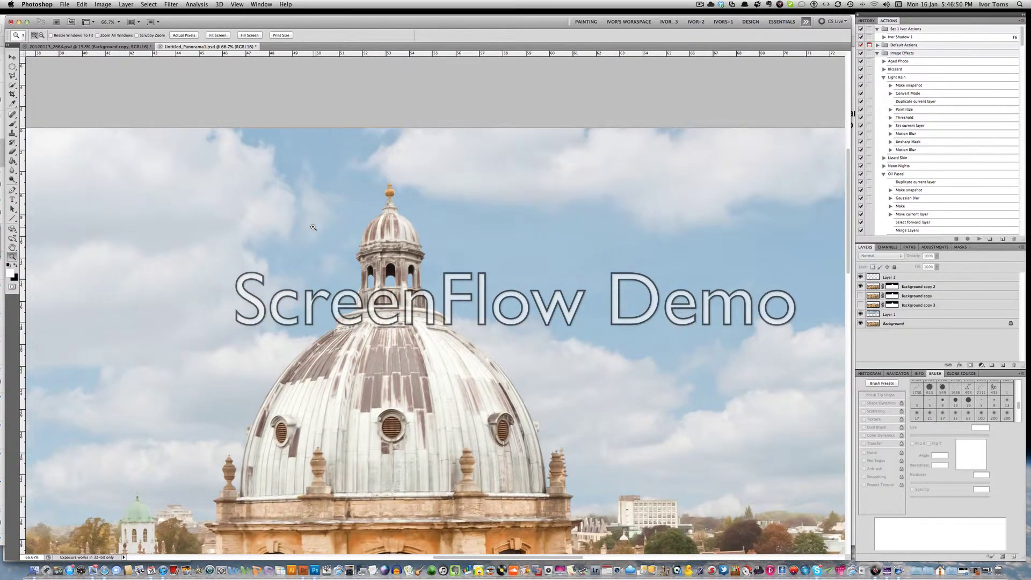
pyautogui.scroll(-5, 313, 228)
pyautogui.hscroll(-3, 313, 227)
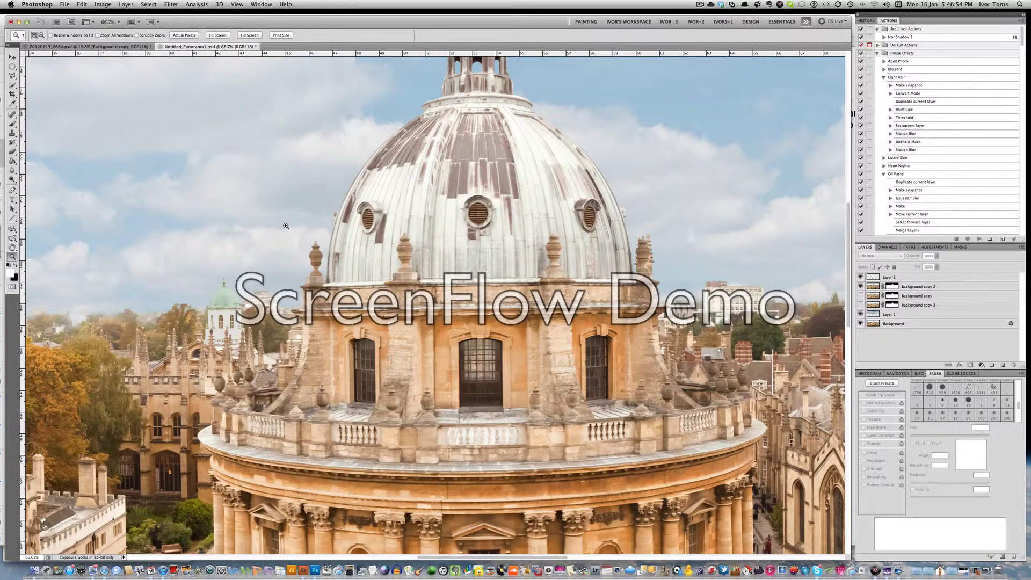
pyautogui.press('alt')
pyautogui.press('super+0')
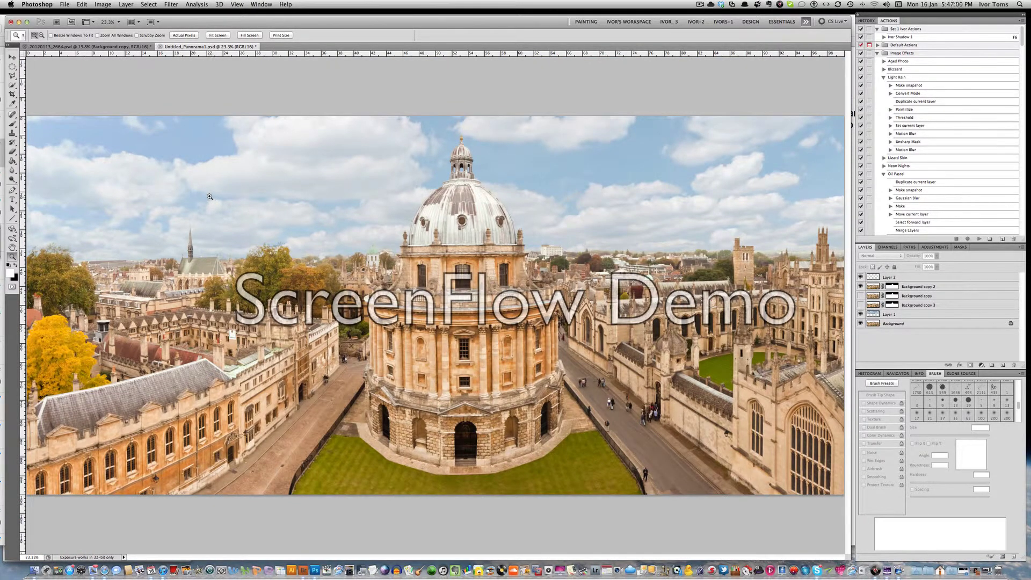
# Try the Quick Selection tool just above the panorama's cloudy sky and dismiss the alert.
pyautogui.click(13, 85)
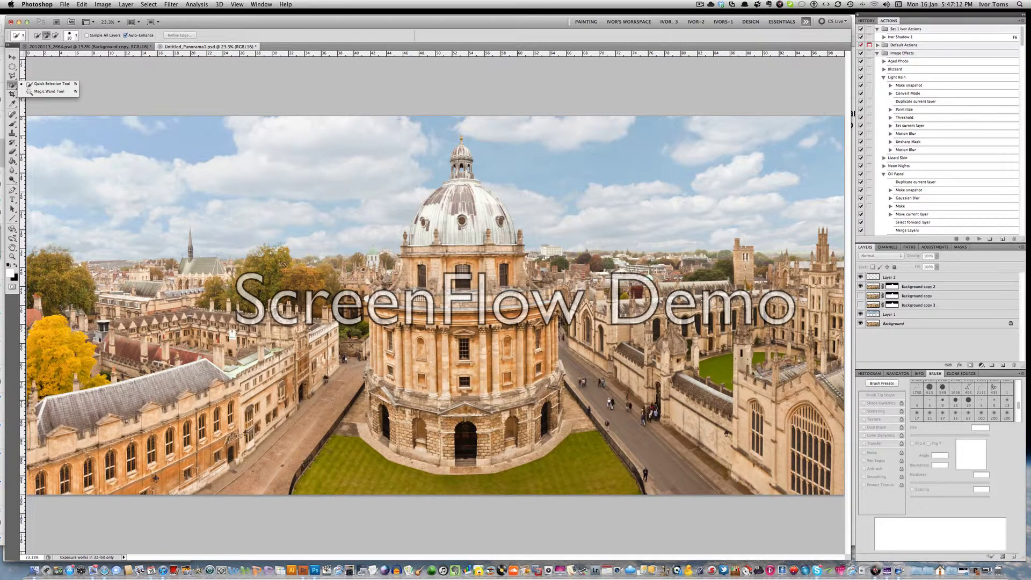
pyautogui.click(259, 95)
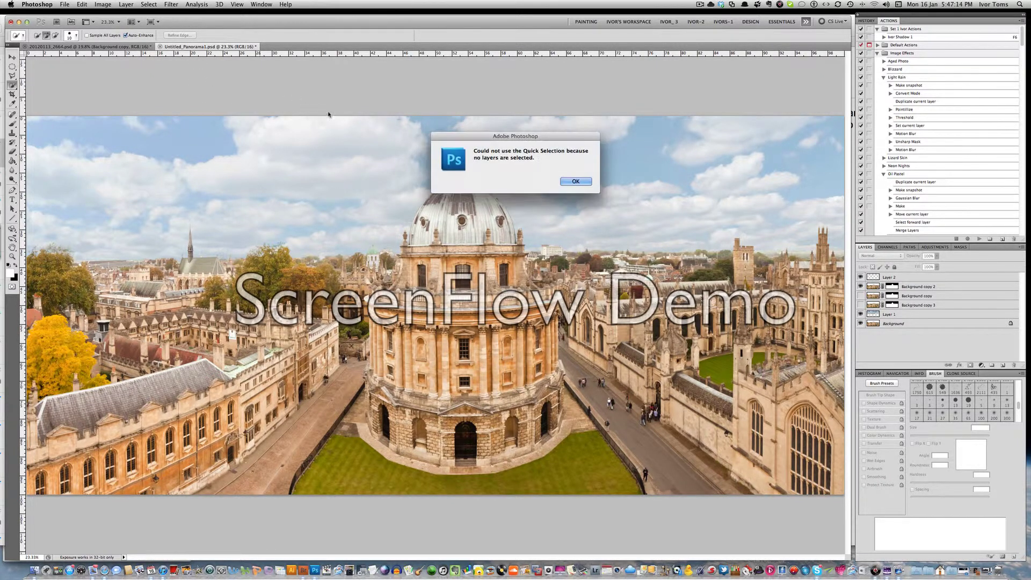
pyautogui.click(586, 181)
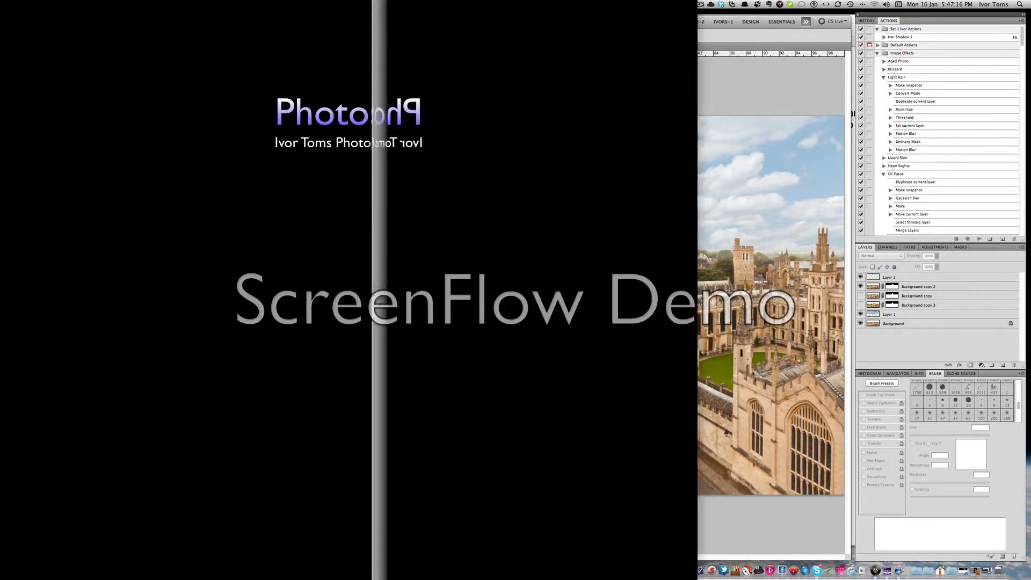